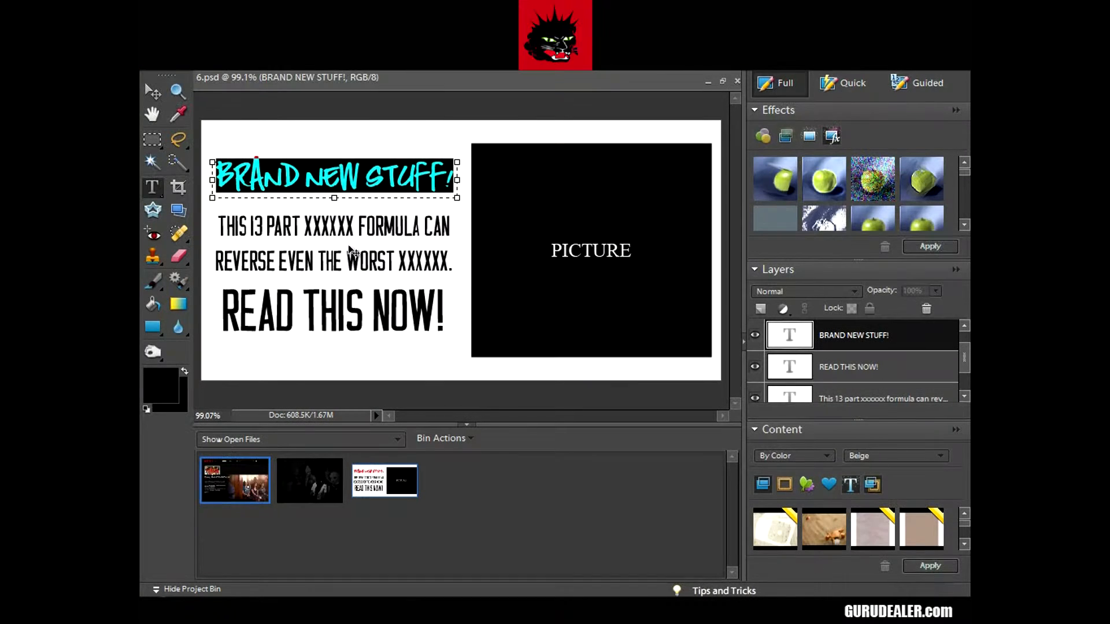
# Examine the headline and body text blocks of the banner to see how their text can be selected for editing
pyautogui.click(334, 245)
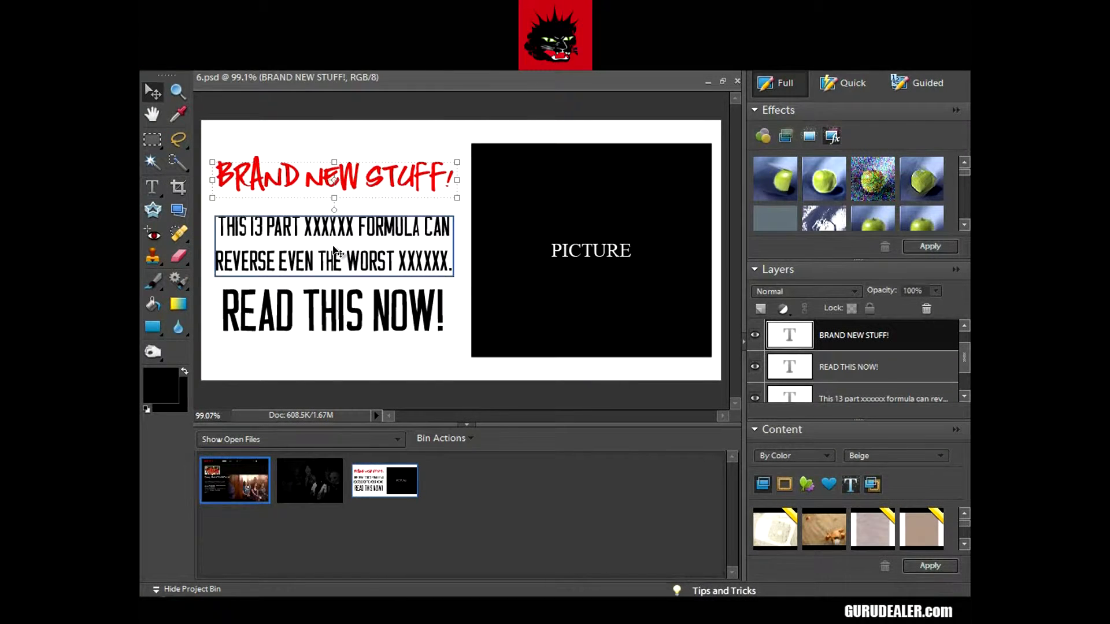
pyautogui.hotkey('ctrl', 'a')
pyautogui.click(345, 361)
pyautogui.doubleClick(336, 315)
pyautogui.click(382, 399)
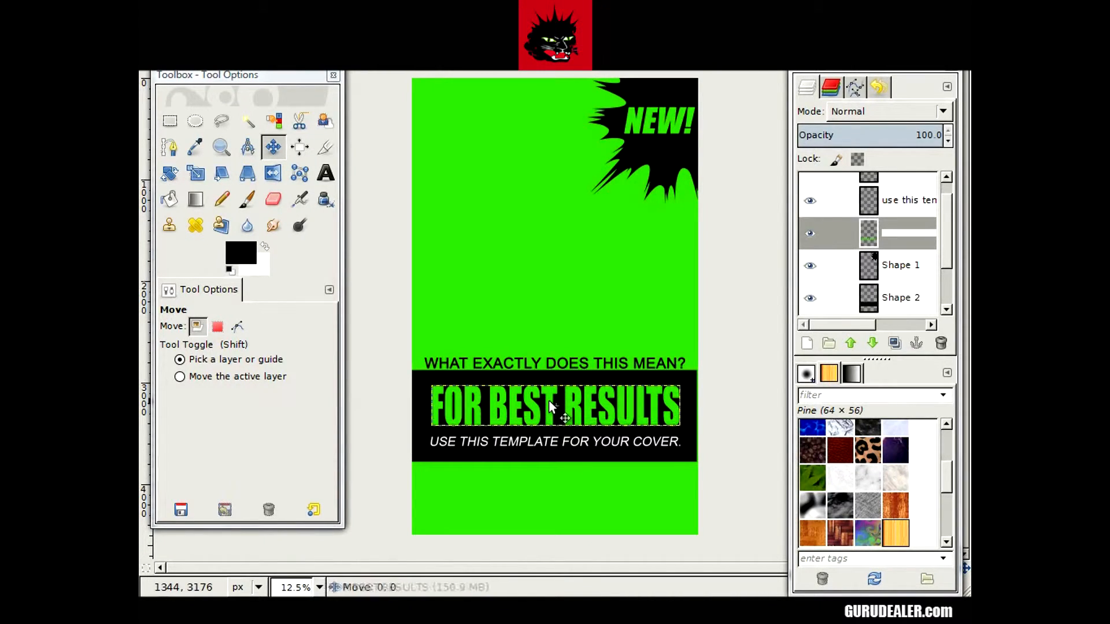
# In GIMP, sample the green of the "FOR BEST RESULTS" text on the book cover as the foreground colour
pyautogui.moveTo(550, 403); pyautogui.dragTo(549, 402)
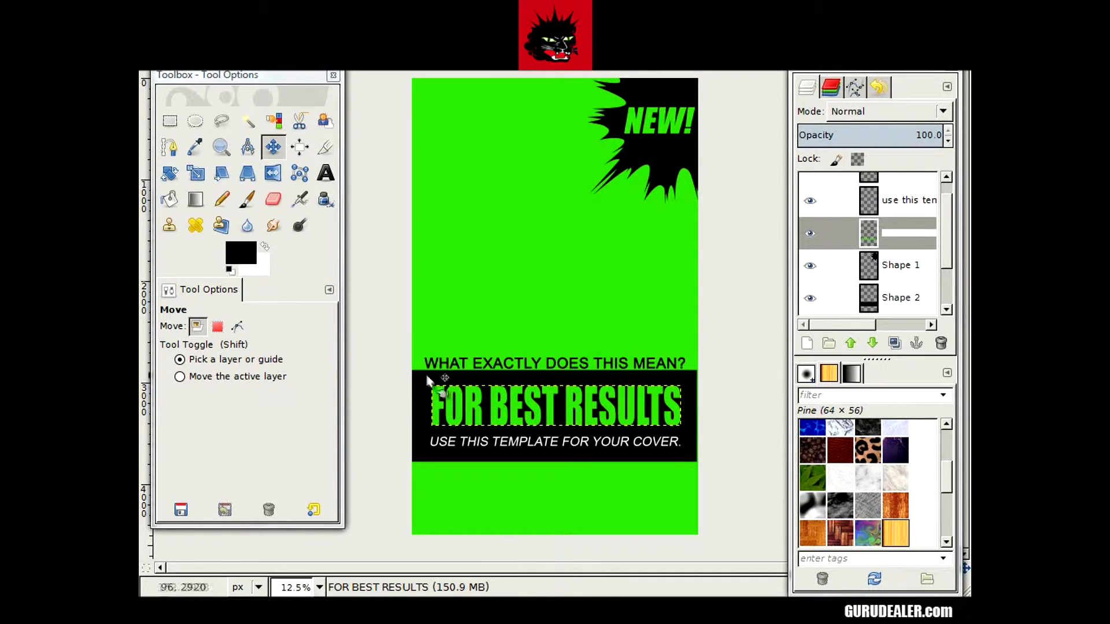
pyautogui.click(527, 366)
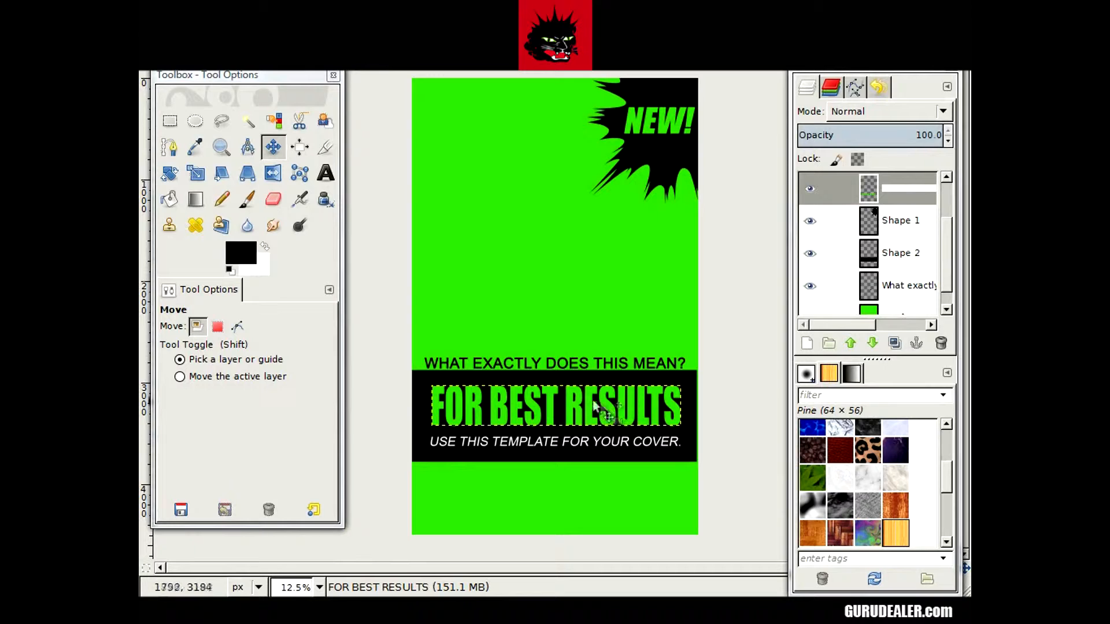
pyautogui.click(194, 148)
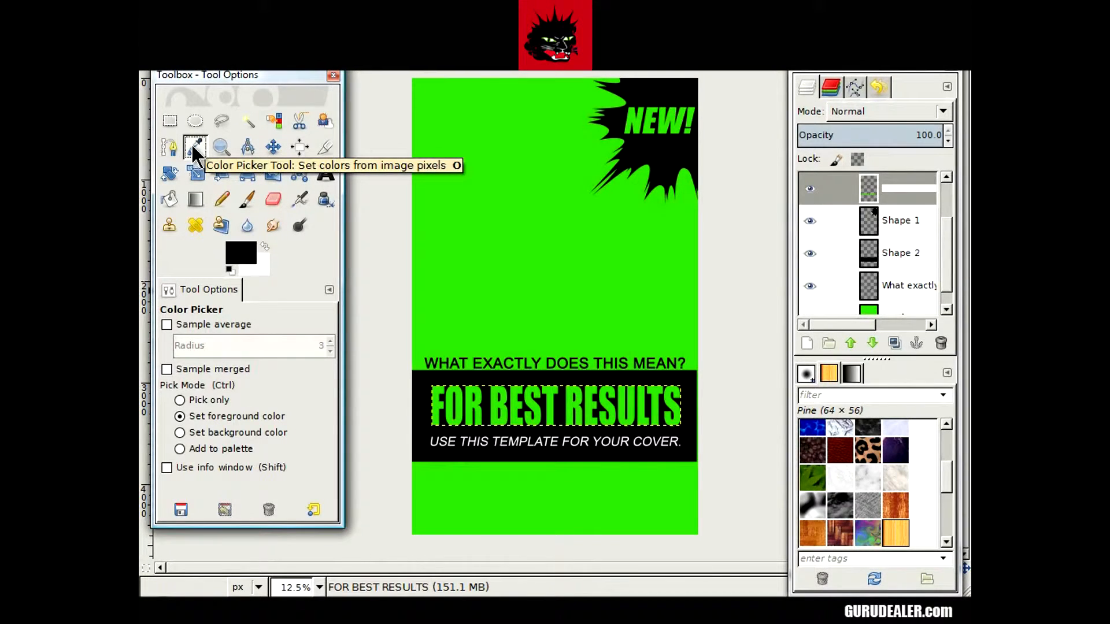
pyautogui.click(270, 151)
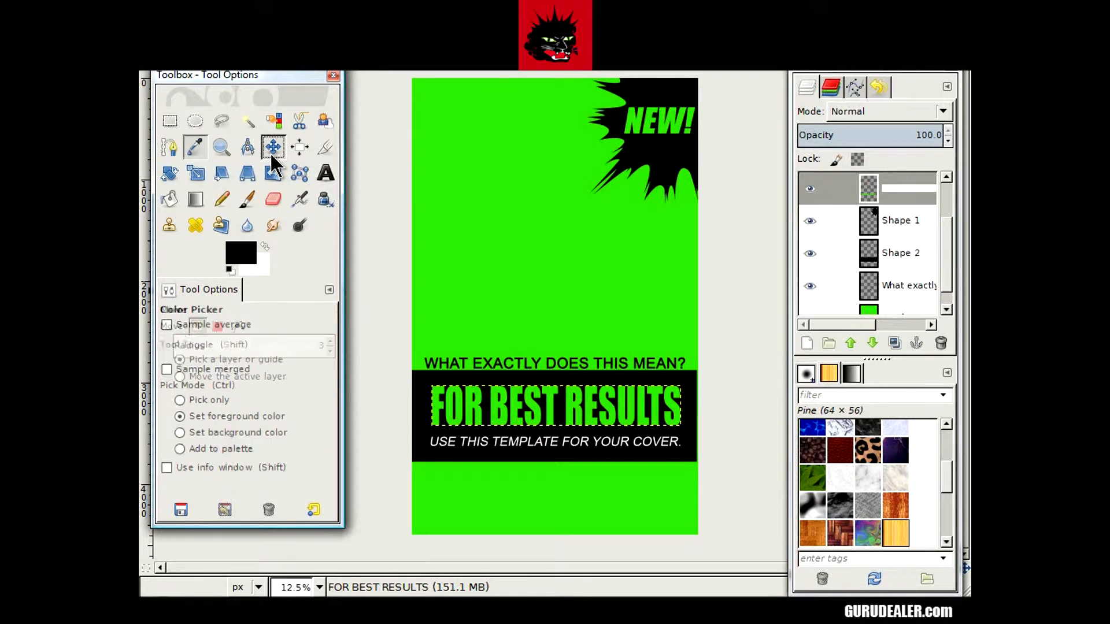
pyautogui.click(196, 149)
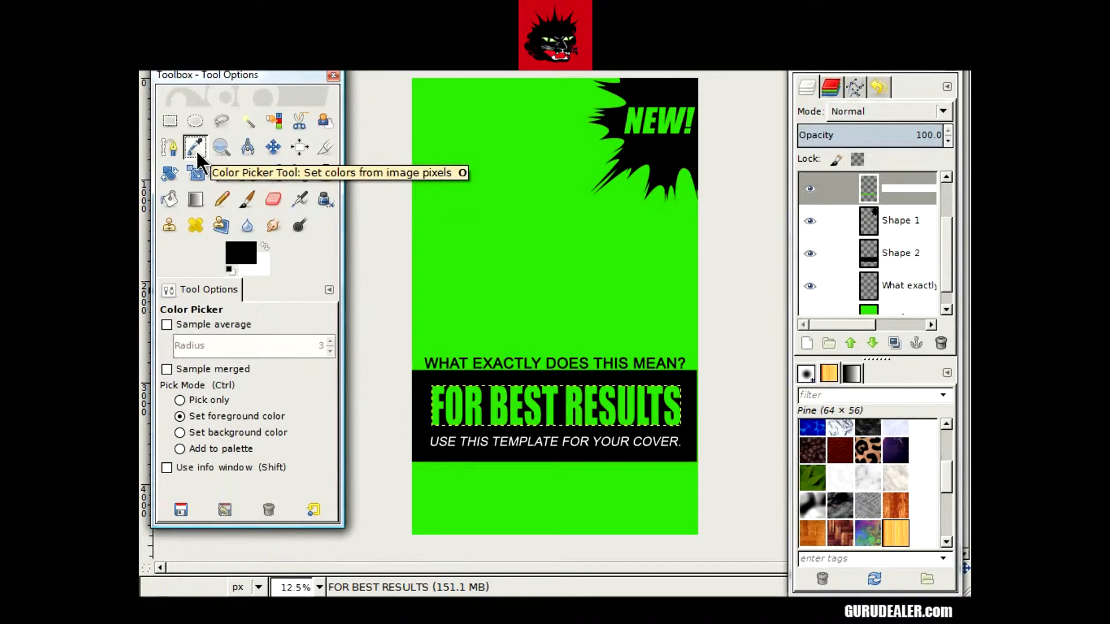
pyautogui.click(461, 395)
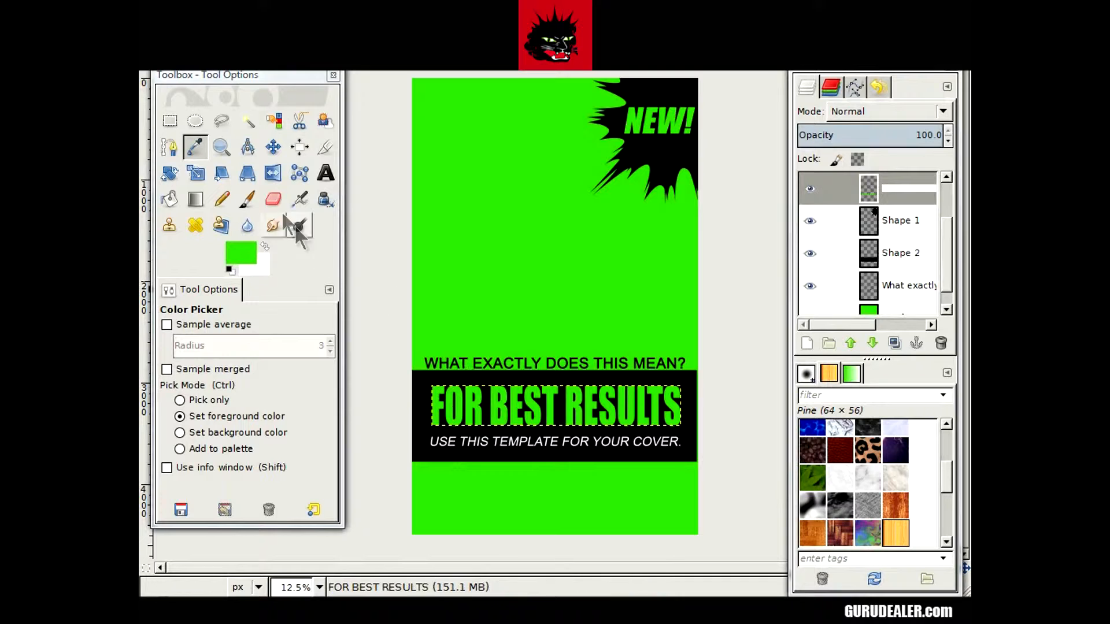
# Go through the cover's layers and make the original "FOR BEST RESULTS" text layer the active one
pyautogui.click(271, 149)
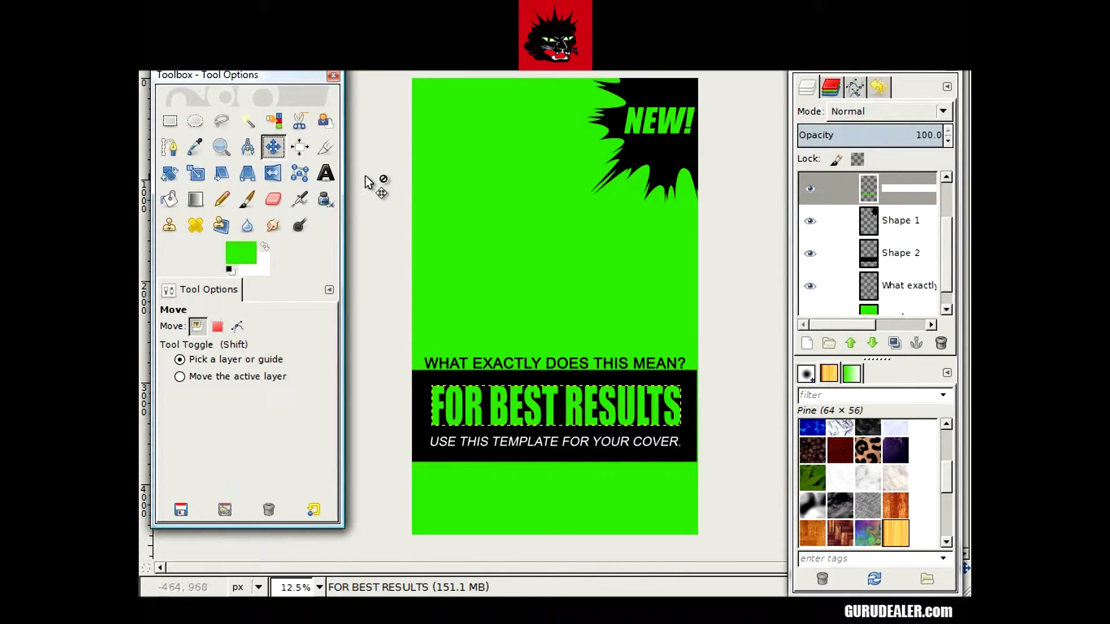
pyautogui.click(549, 405)
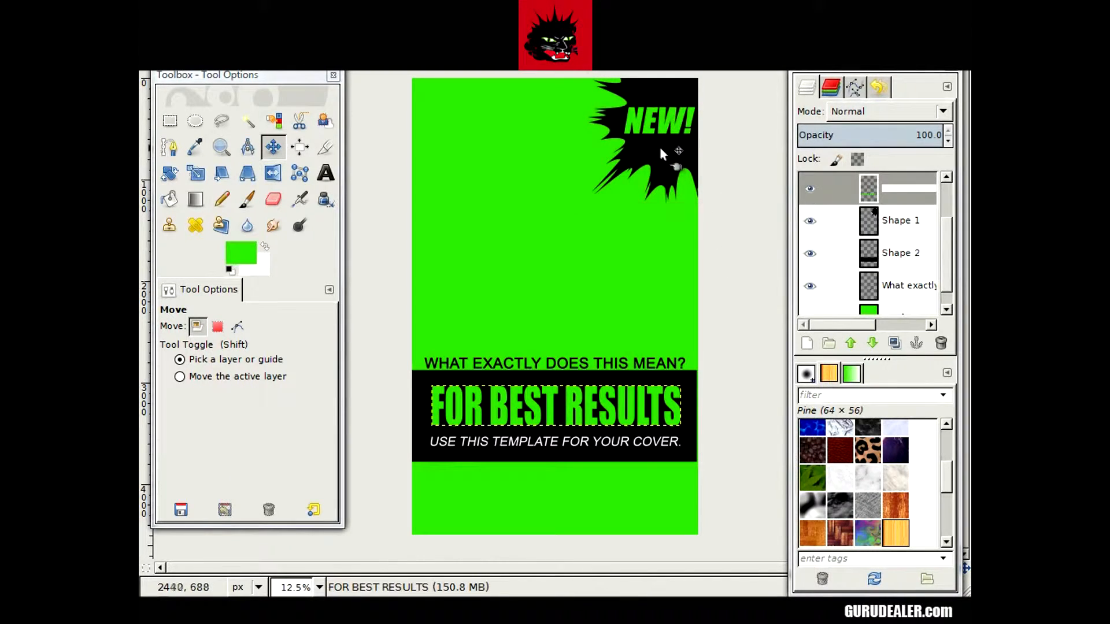
pyautogui.click(905, 284)
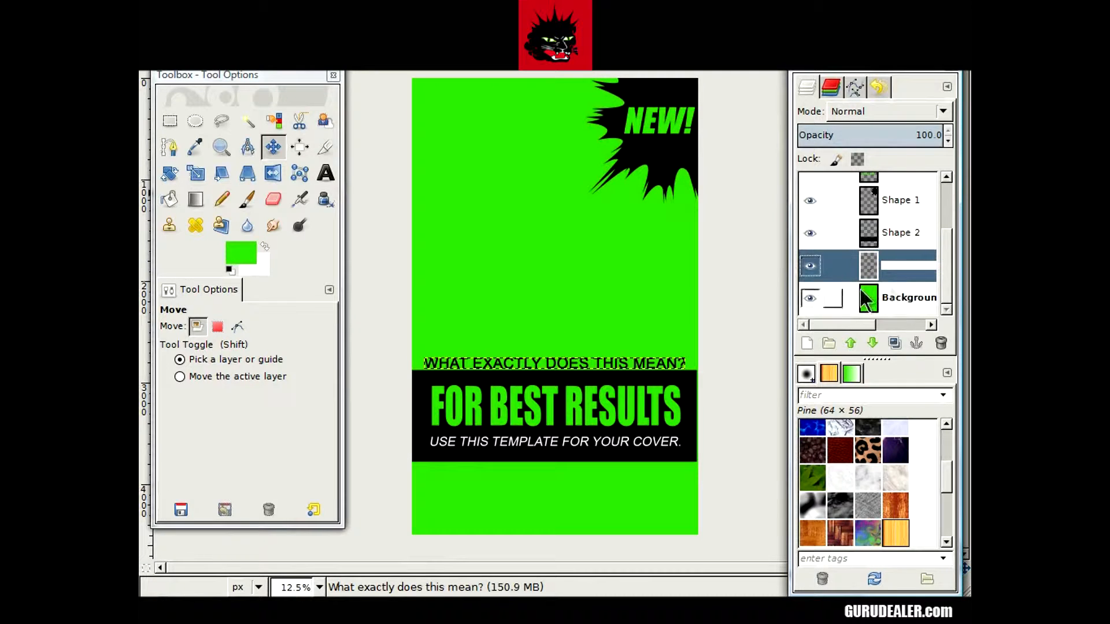
pyautogui.click(895, 231)
pyautogui.scroll(2, 892, 229)
pyautogui.click(893, 216)
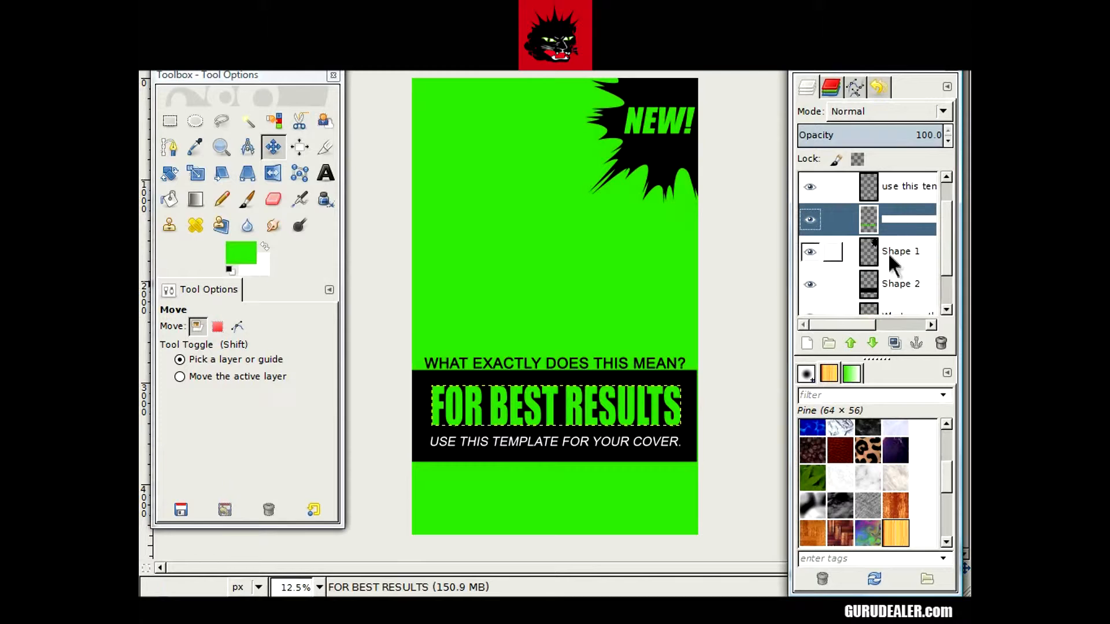
pyautogui.click(888, 251)
pyautogui.click(896, 217)
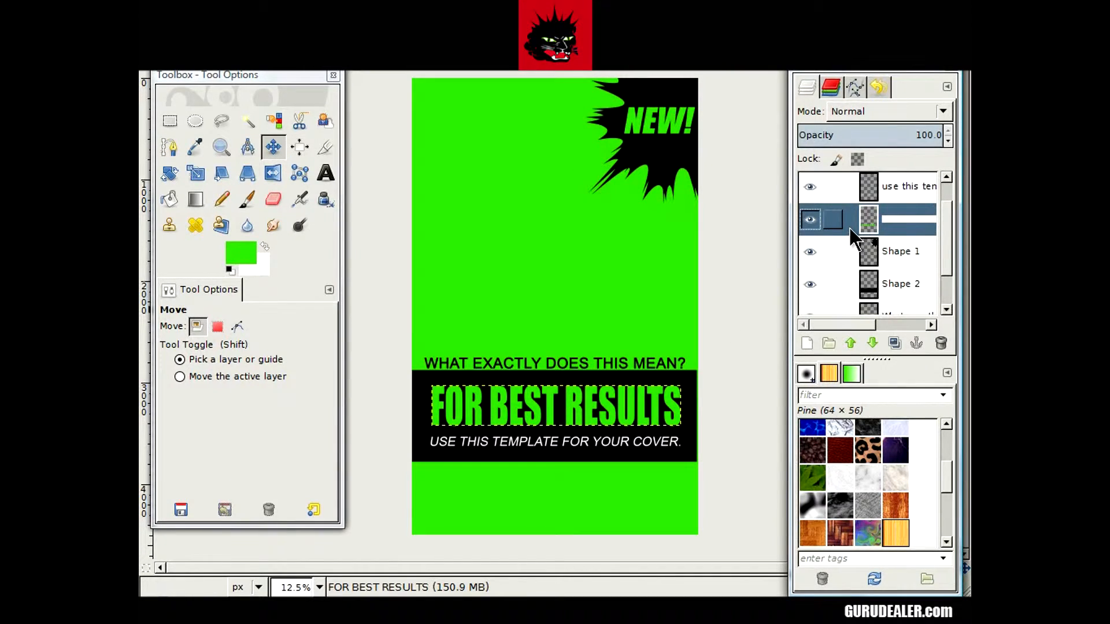
# Draw a text box of about 2512 × 480 px over the green headline and enter "FOR BEST RESULTS" in Impact Condensed
pyautogui.click(326, 174)
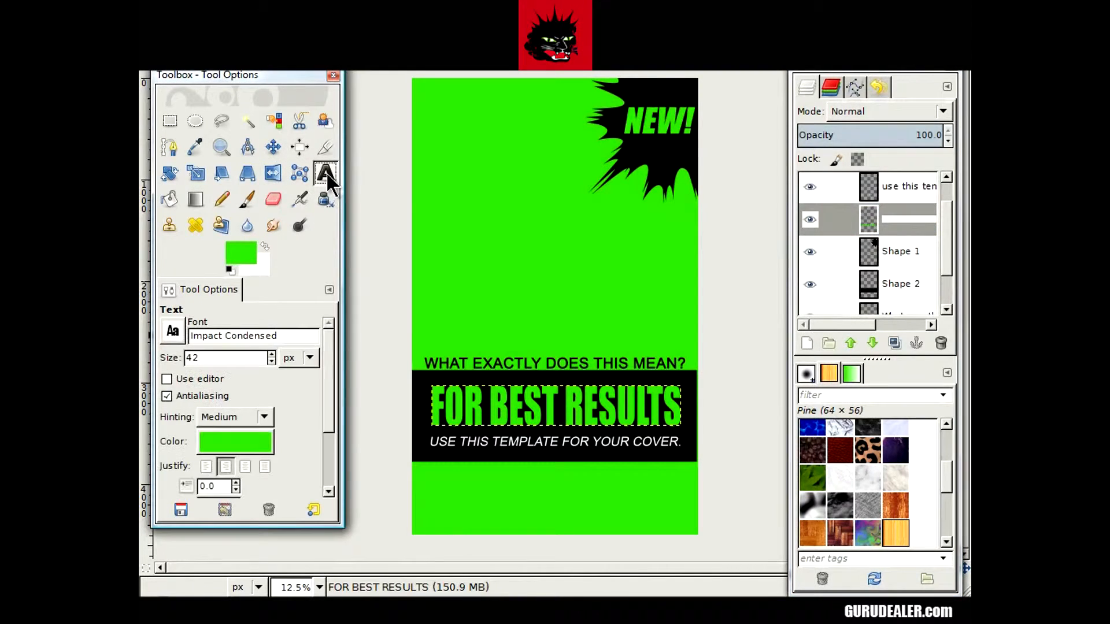
pyautogui.click(428, 381)
pyautogui.moveTo(429, 381); pyautogui.dragTo(685, 432)
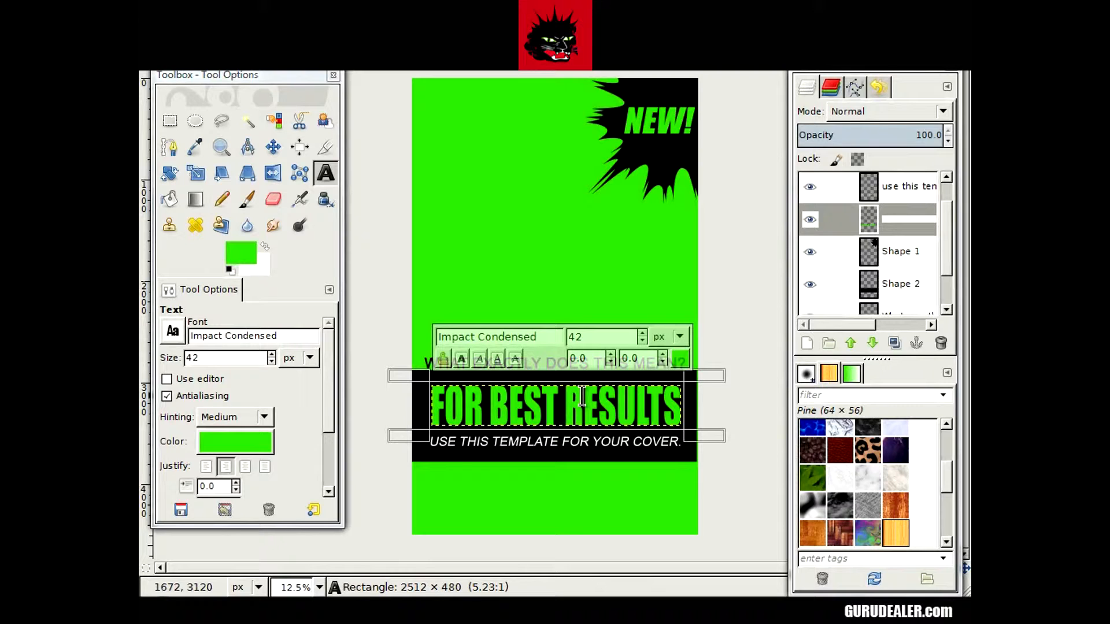
pyautogui.write('FOR BEST RESUL')
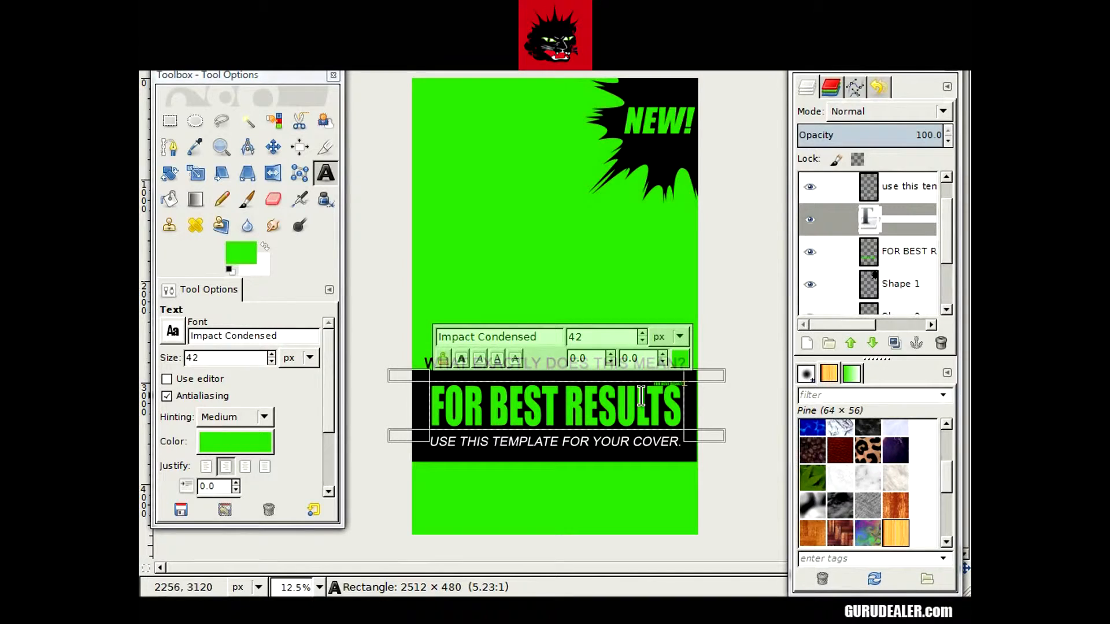
# Set all of the new headline text to a size of 350 px and check the font list around Impact Condensed
pyautogui.hotkey('ctrl', 'a')
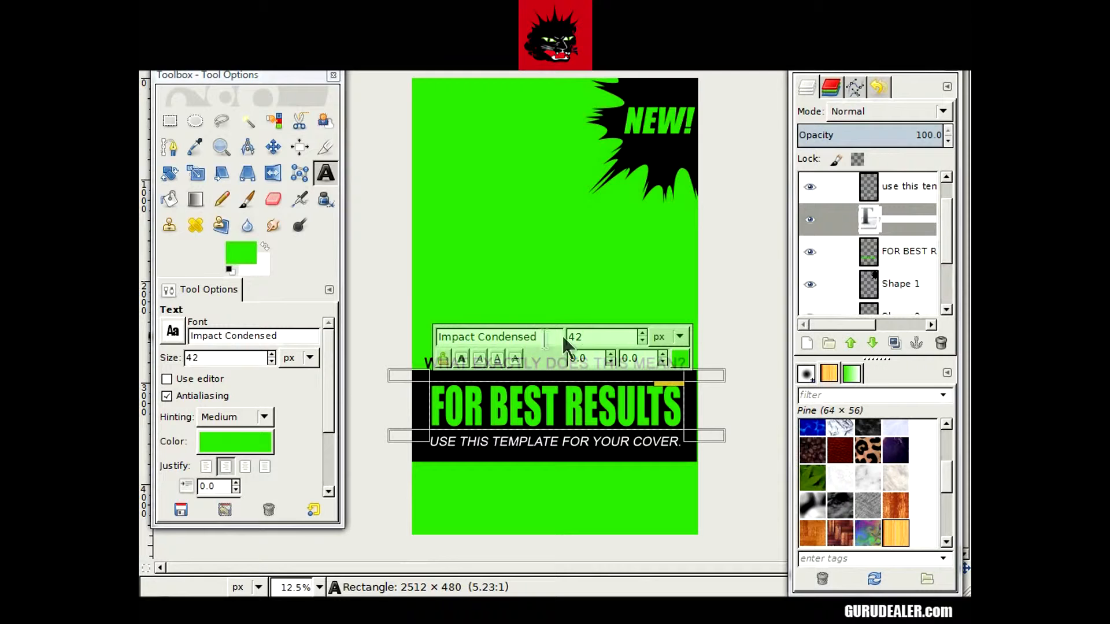
pyautogui.moveTo(642, 332); pyautogui.dragTo(642, 331)
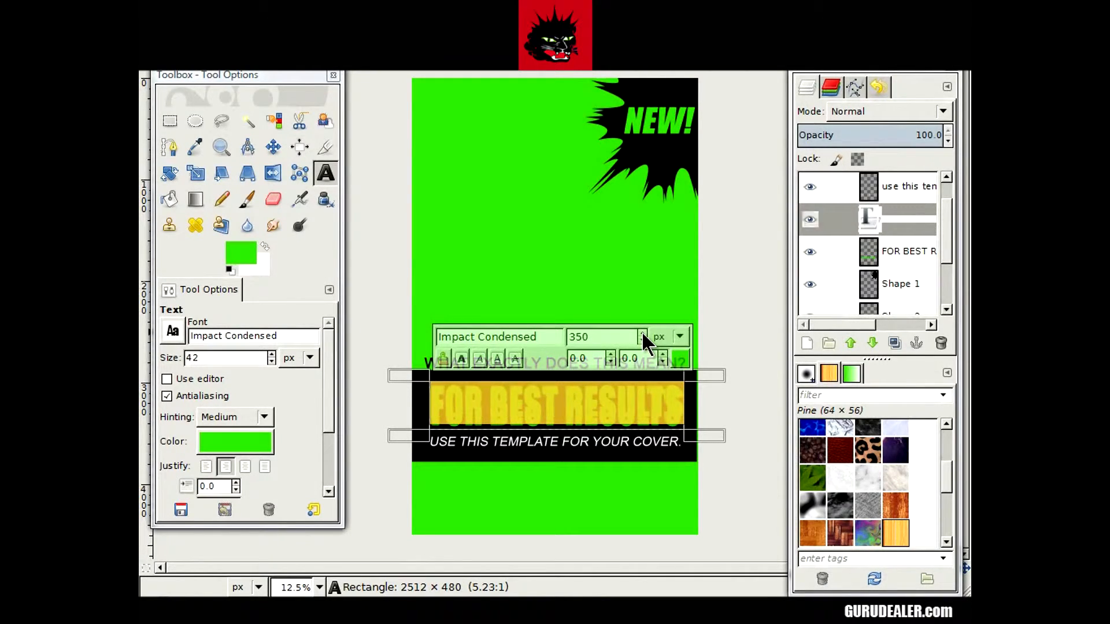
pyautogui.click(172, 331)
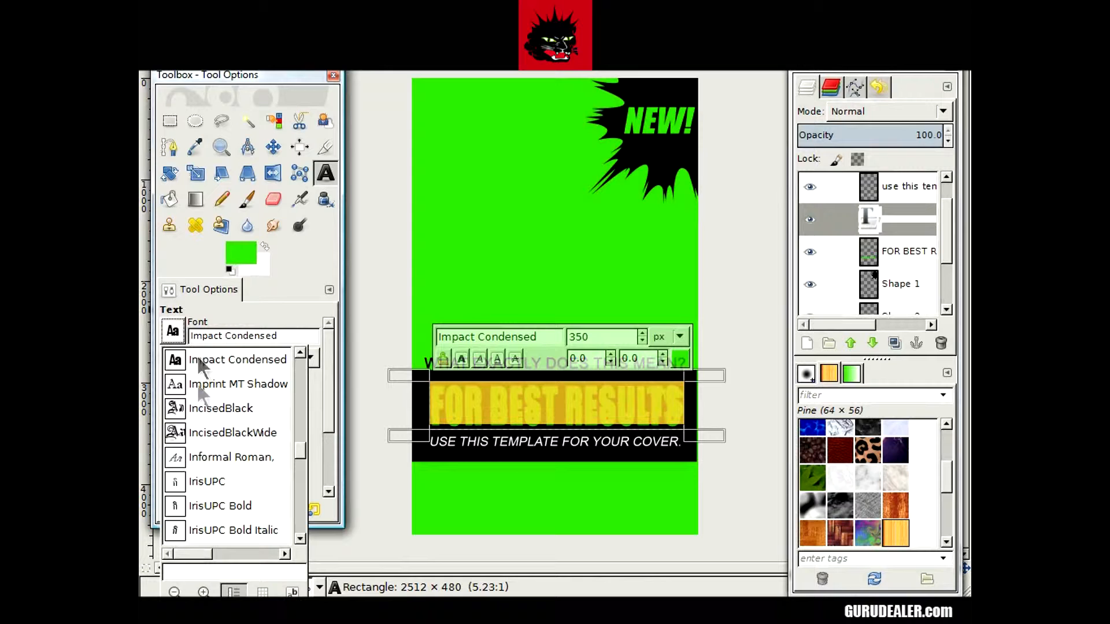
pyautogui.click(173, 334)
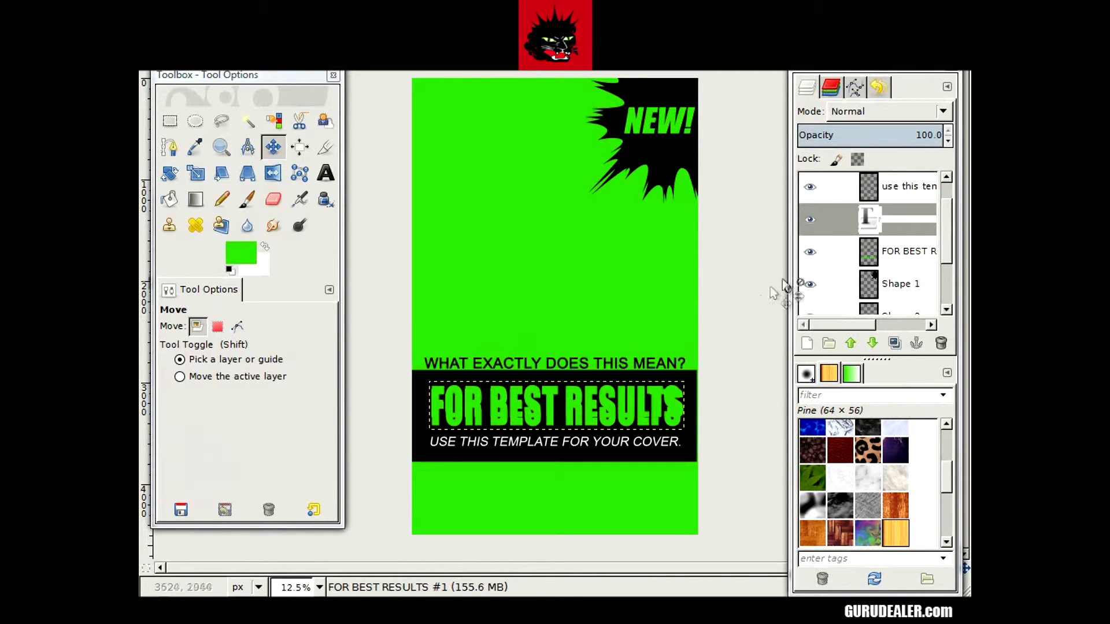
# Hide the original "FOR BEST RESULTS" layer beneath the new text layer
pyautogui.click(897, 258)
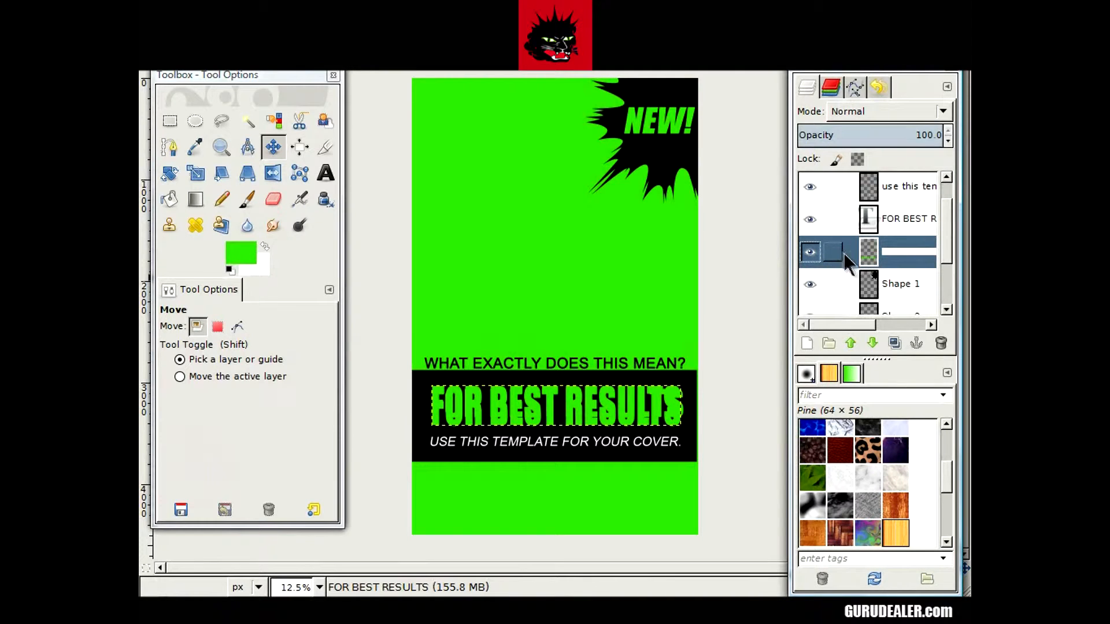
pyautogui.click(810, 252)
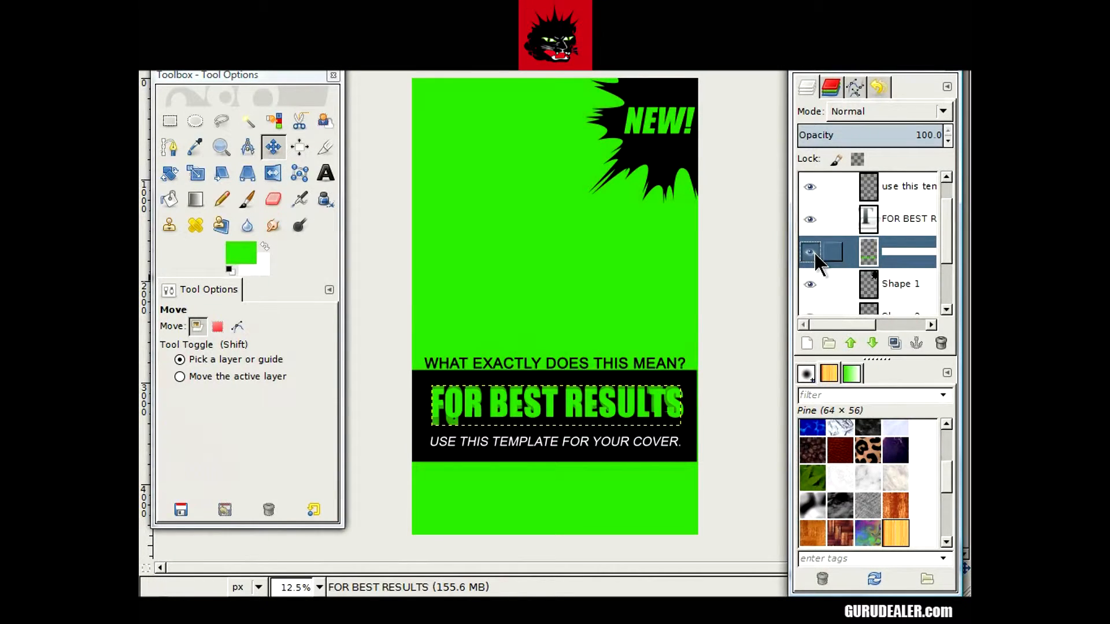
# Try left and right justification on the new headline text and settle on centred
pyautogui.click(325, 172)
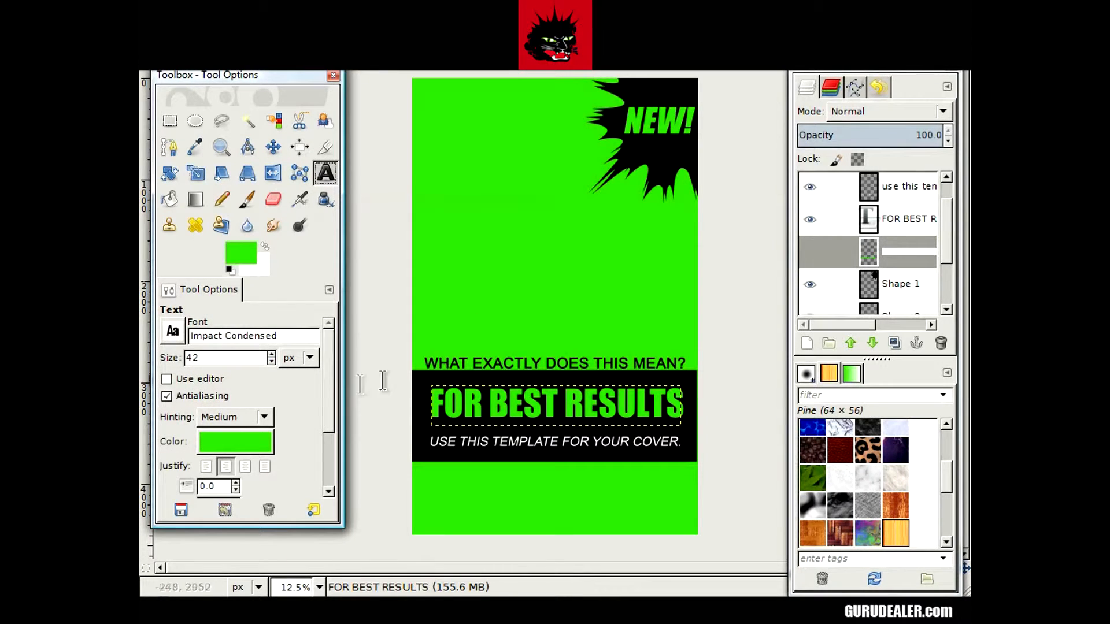
pyautogui.click(431, 403)
pyautogui.moveTo(439, 403); pyautogui.dragTo(427, 407)
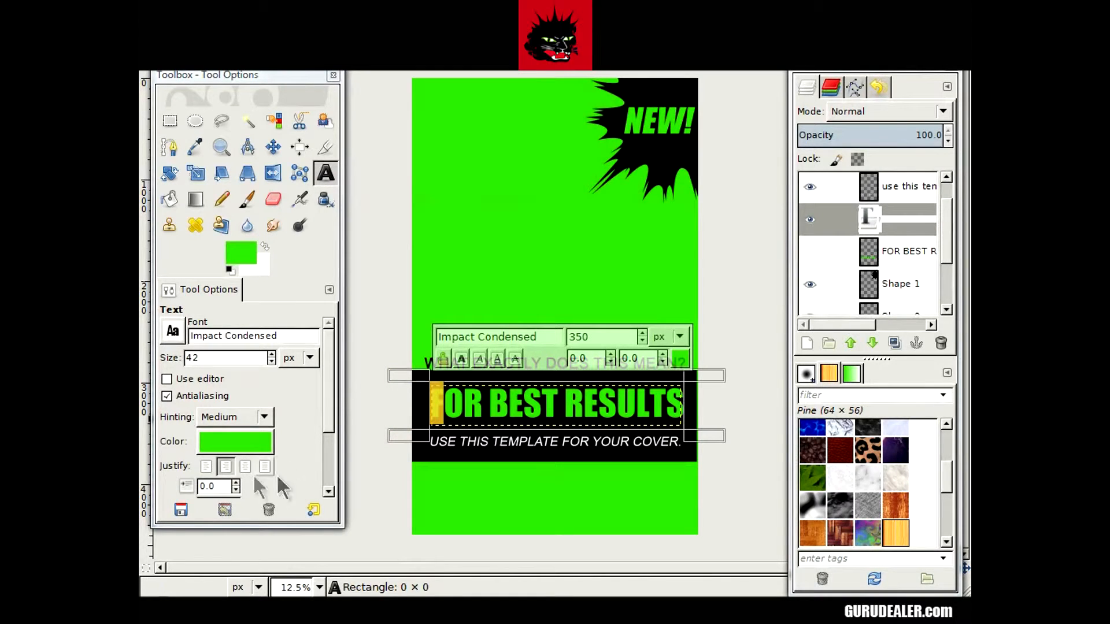
pyautogui.click(207, 466)
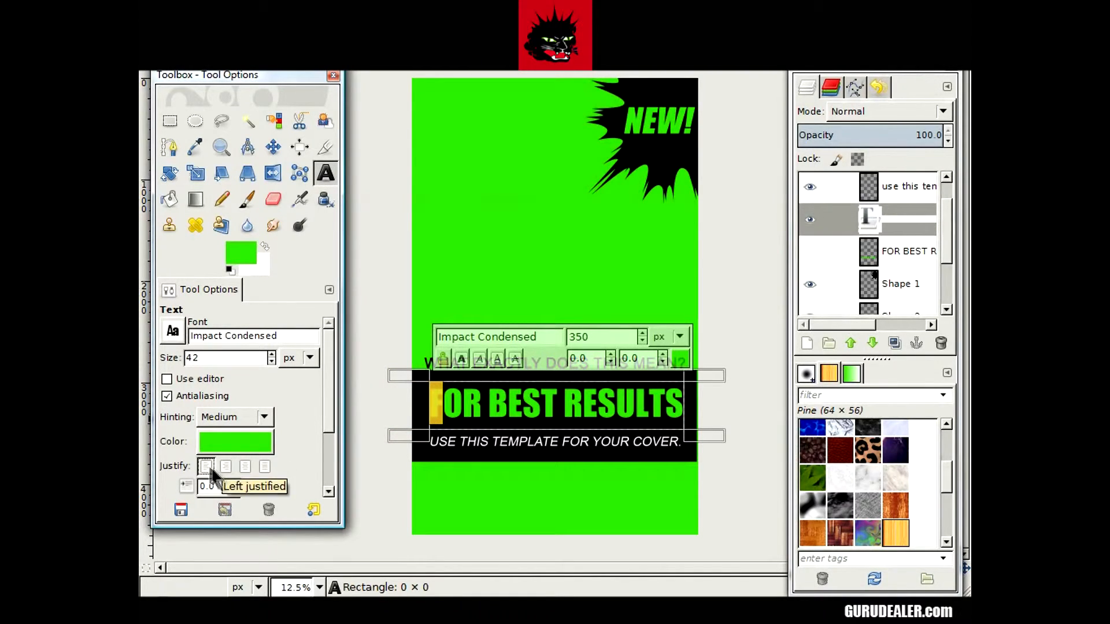
pyautogui.click(227, 466)
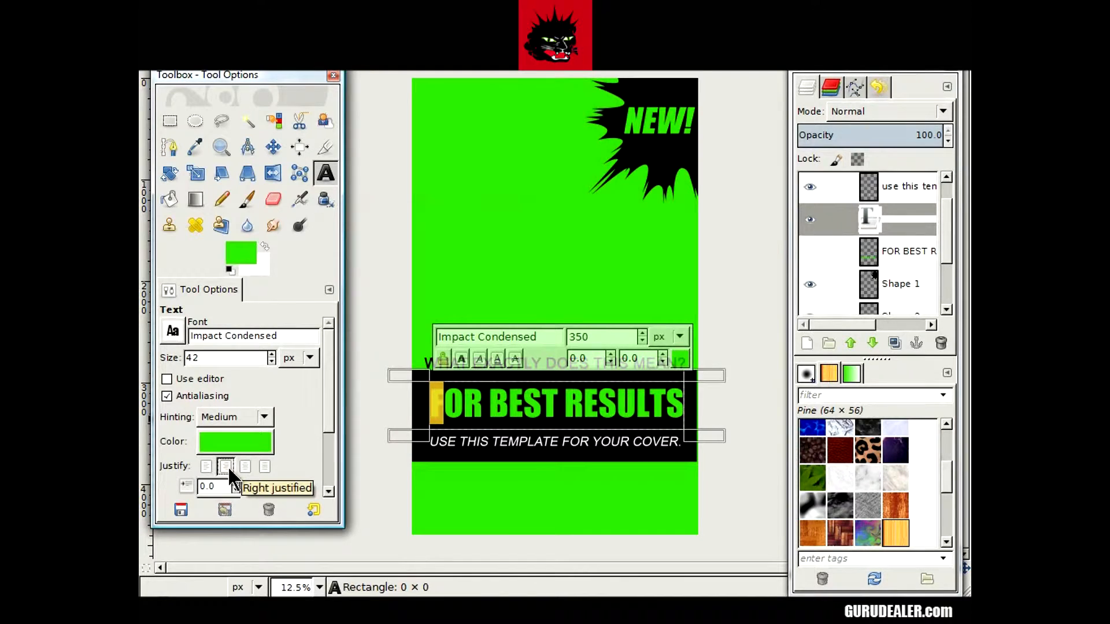
pyautogui.click(247, 467)
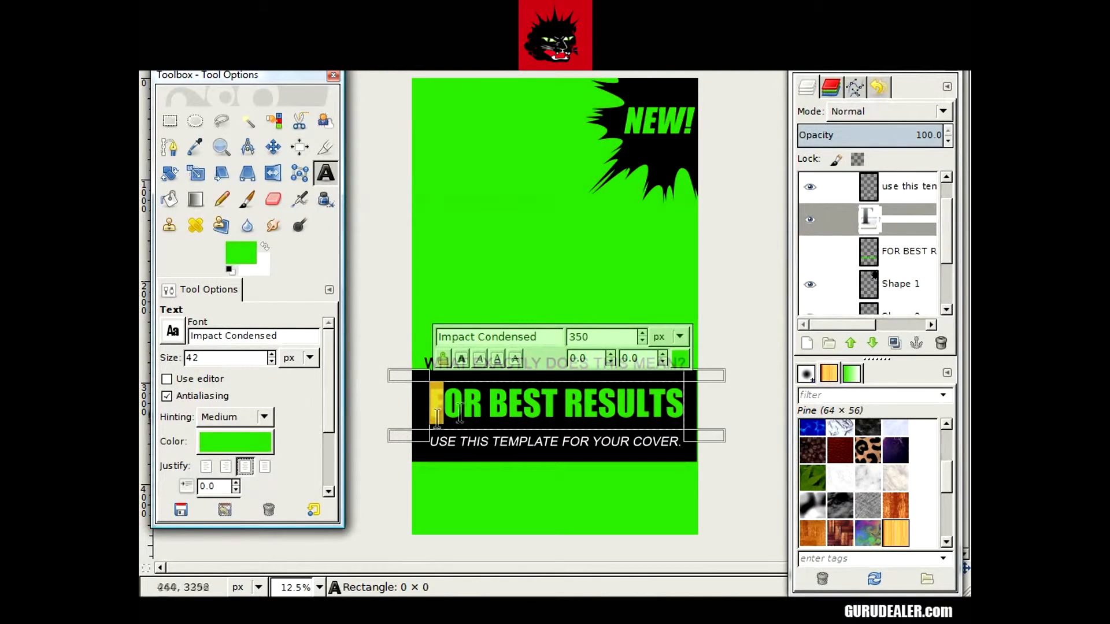
pyautogui.click(430, 412)
pyautogui.click(243, 466)
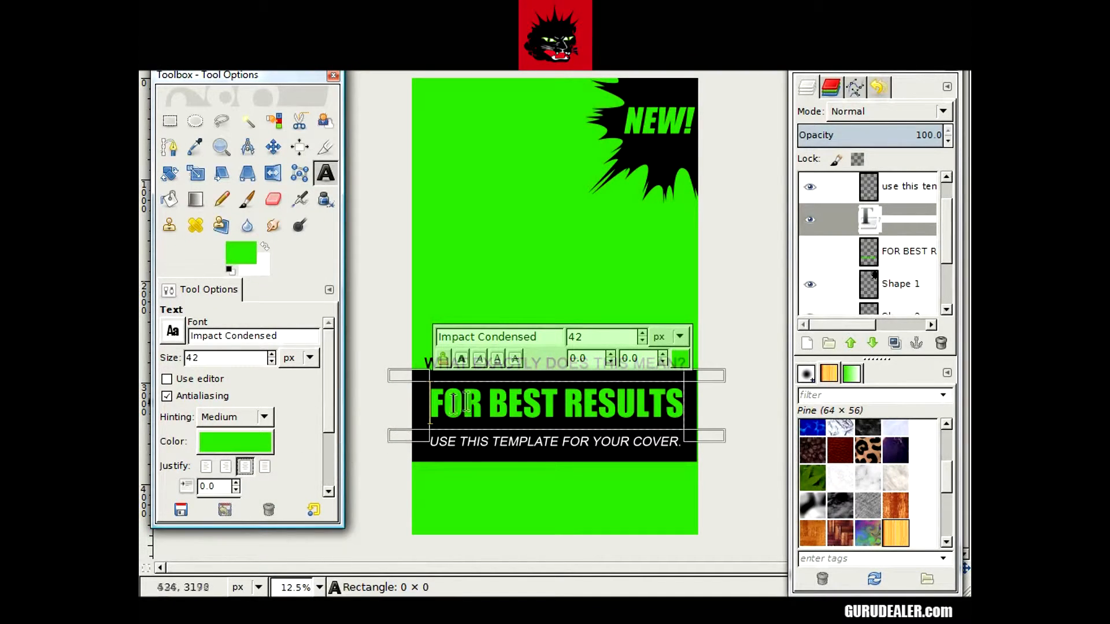
# Replace the wording of the new headline with "CHANGE THIS" and set its text size to 468 px
pyautogui.click(432, 405)
pyautogui.click(684, 412)
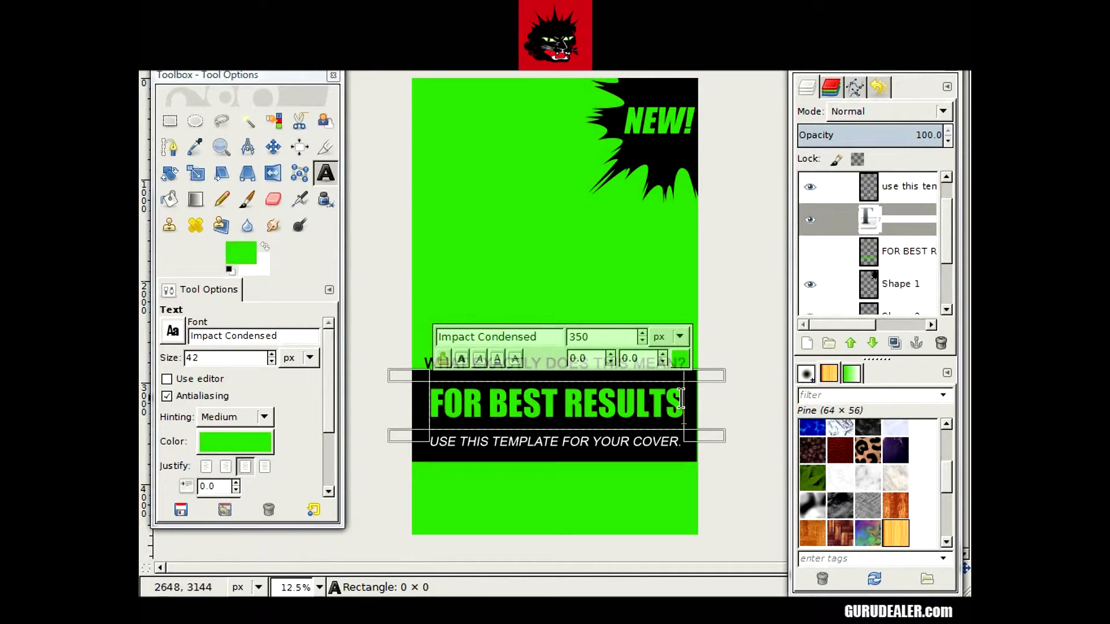
pyautogui.press('BackSpace')
pyautogui.press('BackSpace')
pyautogui.press('BackSpace')
pyautogui.press('BackSpace')
pyautogui.press('BackSpace')
pyautogui.press('BackSpace')
pyautogui.press('BackSpace')
pyautogui.press('BackSpace')
pyautogui.press('BackSpace')
pyautogui.press('BackSpace')
pyautogui.press('BackSpace')
pyautogui.press('BackSpace')
pyautogui.press('BackSpace')
pyautogui.press('BackSpace')
pyautogui.press('BackSpace')
pyautogui.press('BackSpace')
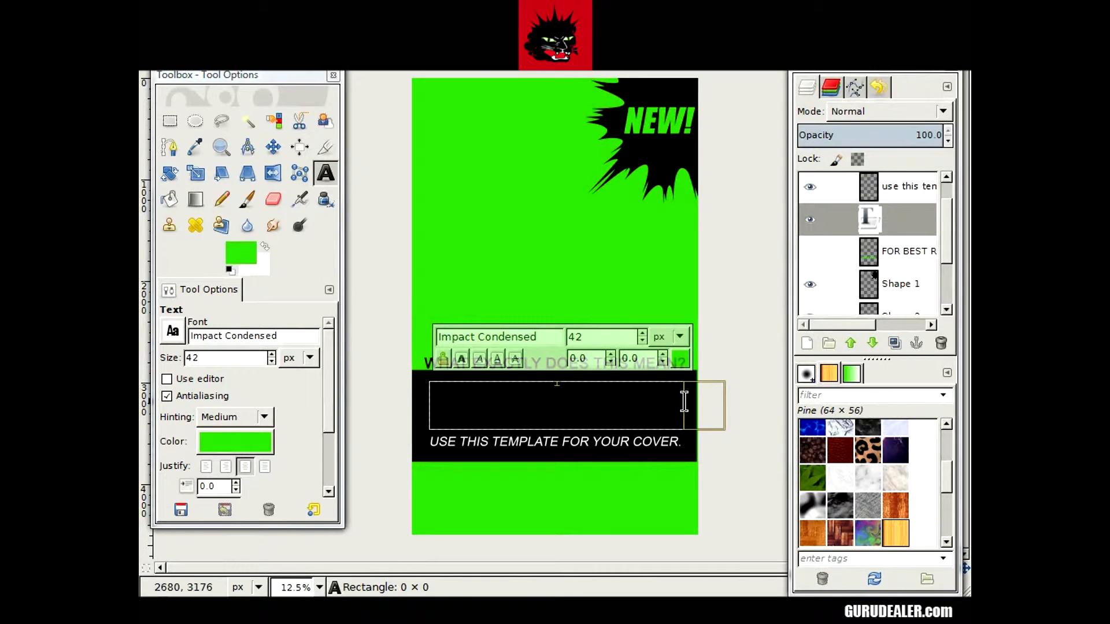
pyautogui.write('FOR BE')
pyautogui.moveTo(646, 333); pyautogui.dragTo(644, 331)
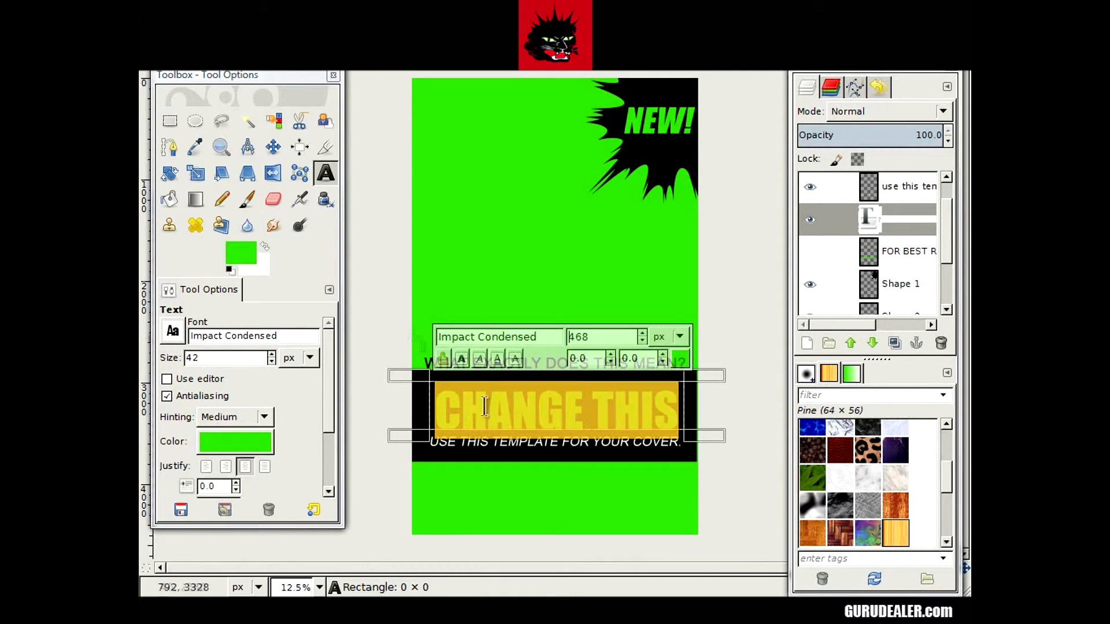
# Nudge the "CHANGE THIS" text layer slightly upward inside the black band
pyautogui.click(272, 144)
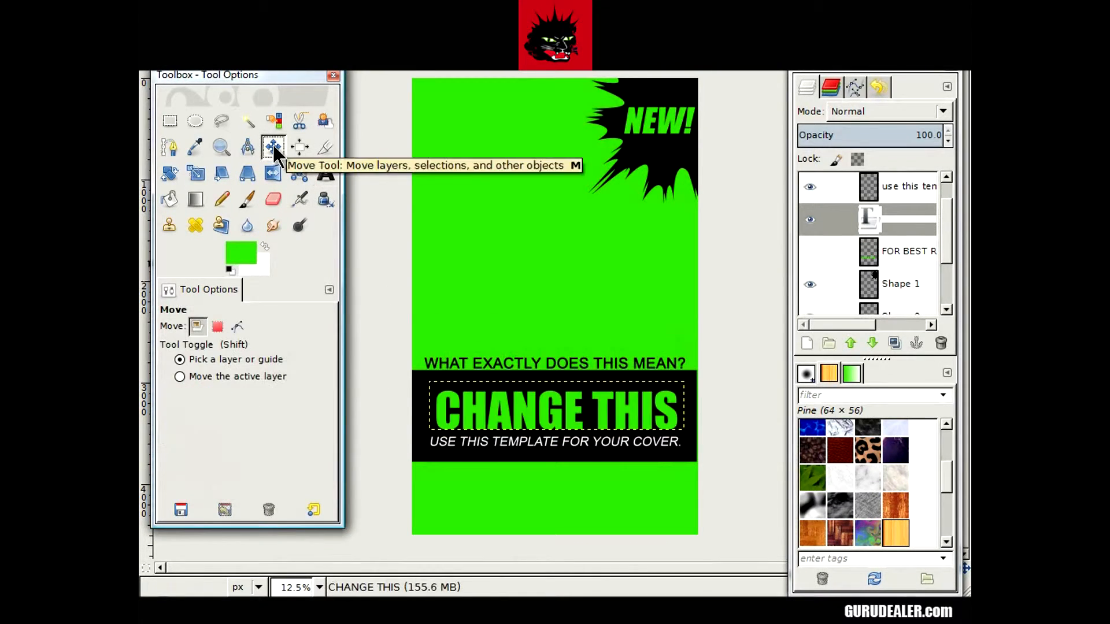
pyautogui.click(537, 411)
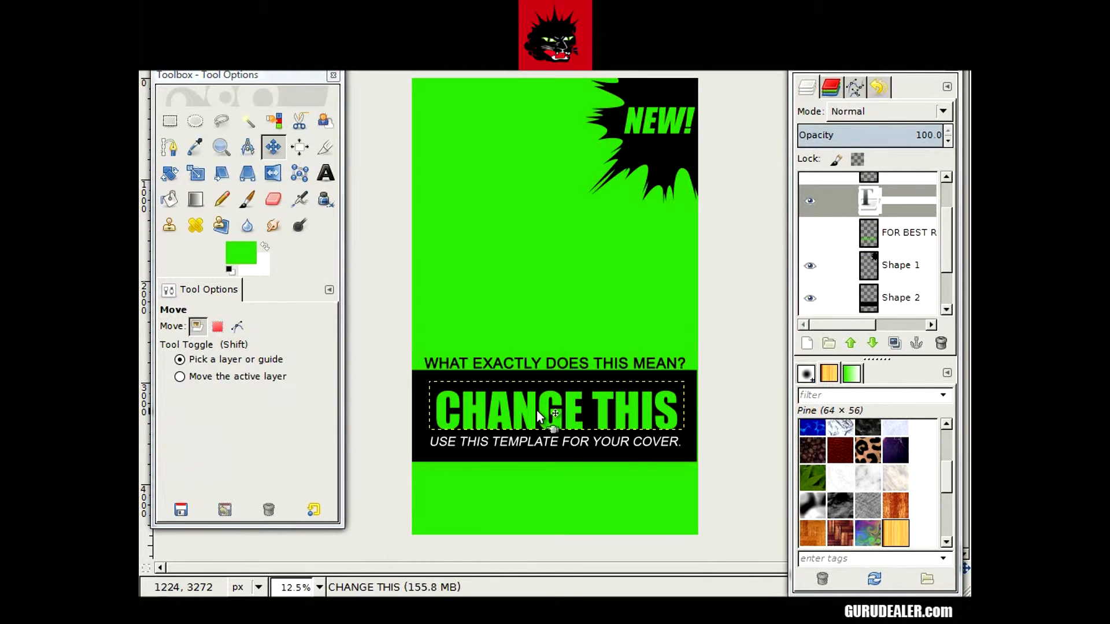
pyautogui.press('Up')
pyautogui.press('Up')
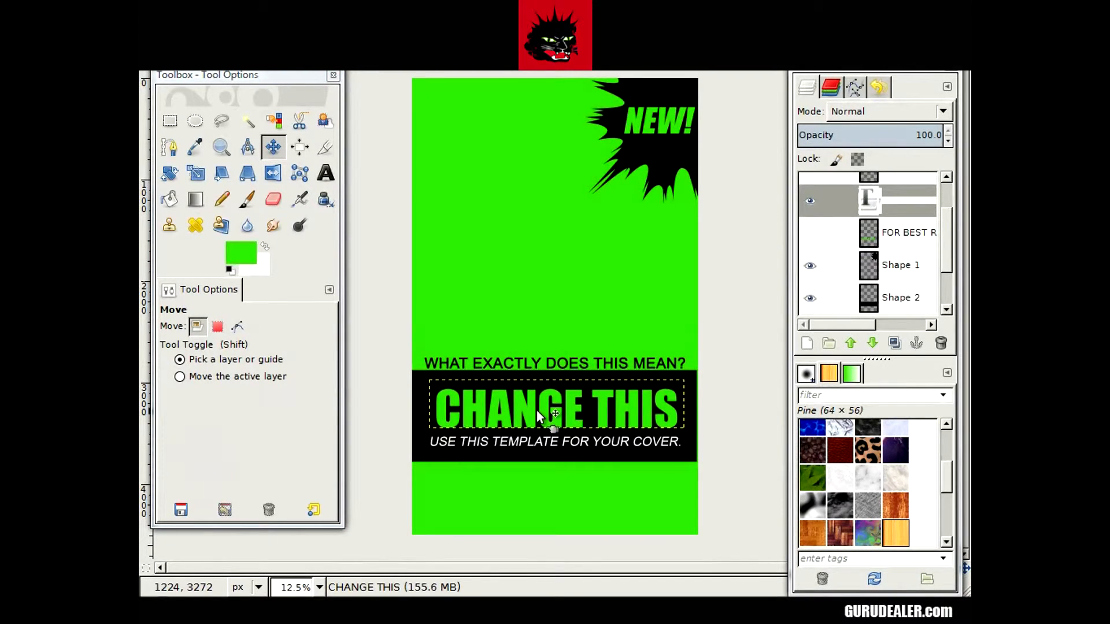
pyautogui.press('Up')
pyautogui.press('Up')
pyautogui.press('Up')
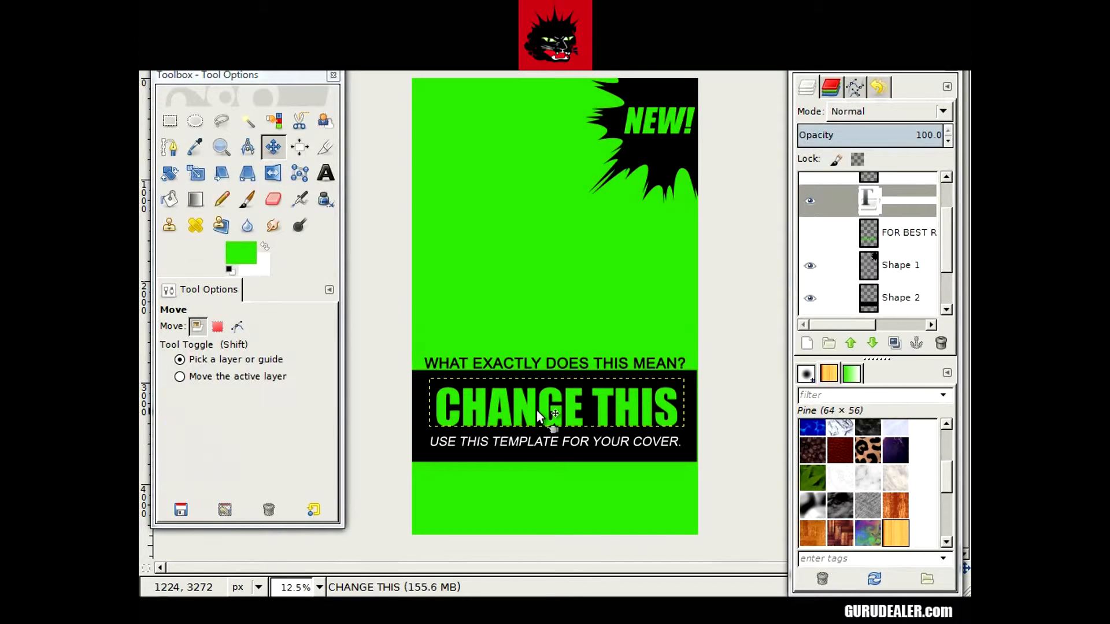
# Fine-tune the "CHANGE THIS" text layer's position with small moves up and to the left within the black band
pyautogui.press('Up')
pyautogui.press('Up')
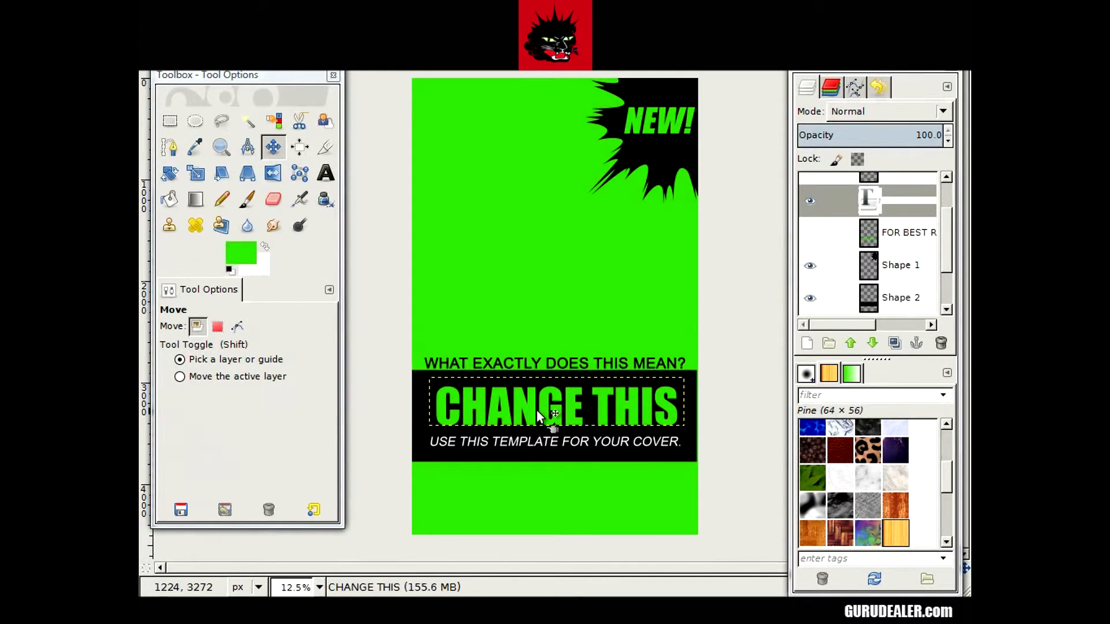
pyautogui.press('Left')
pyautogui.press('Left')
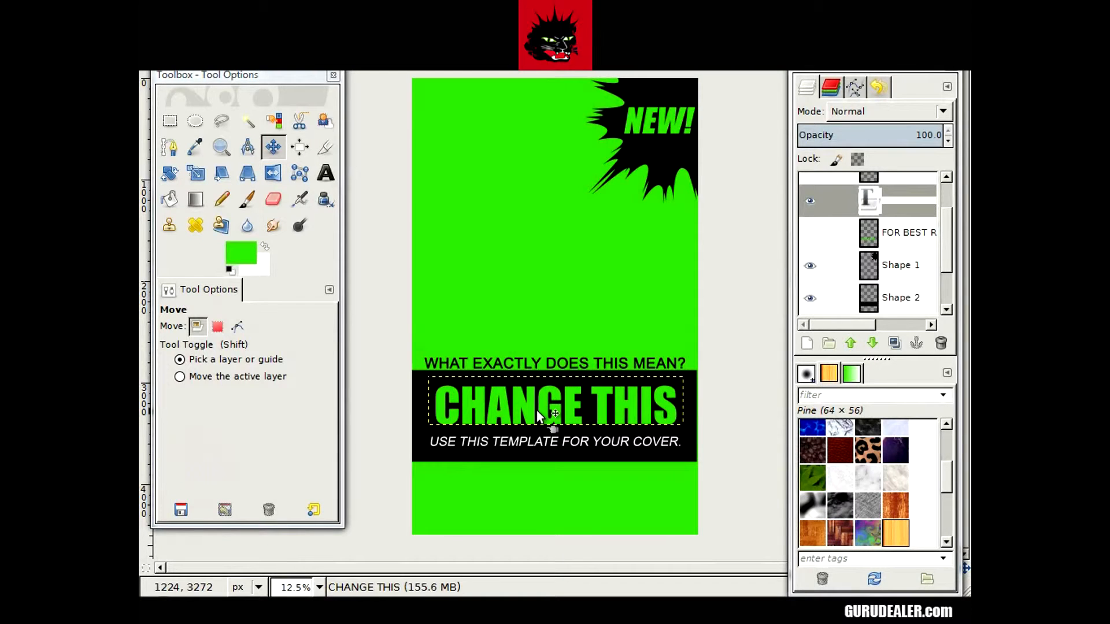
pyautogui.press('Up')
pyautogui.press('Up')
pyautogui.press('Up')
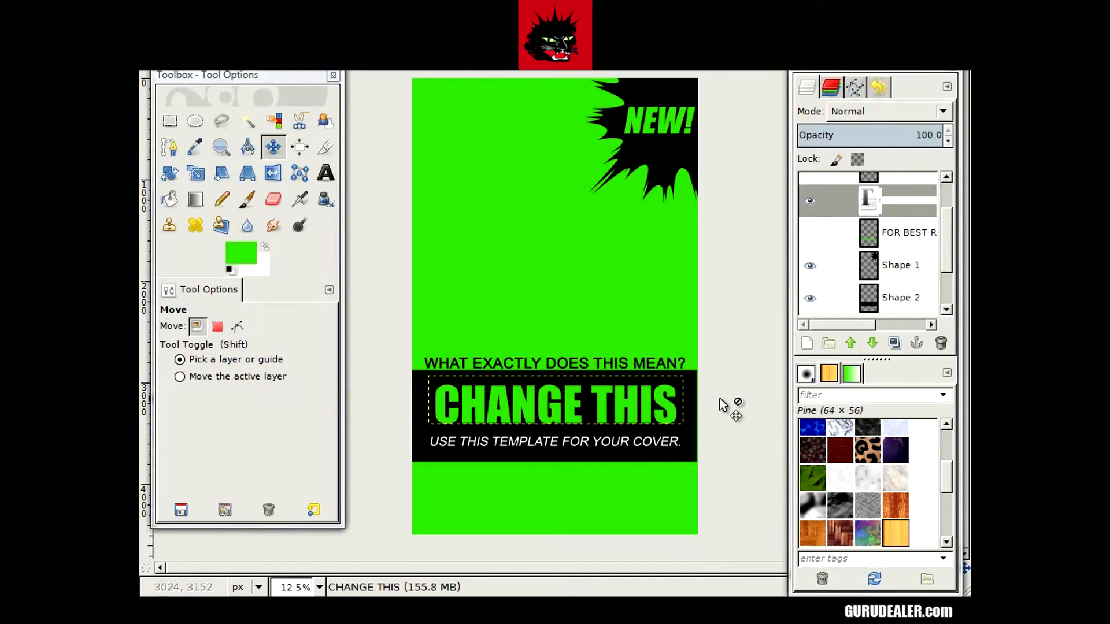
# Add a text box about 2672 × 288 px over the "WHAT EXACTLY DOES THIS MEAN?" line and fill it with placeholder x characters
pyautogui.click(325, 173)
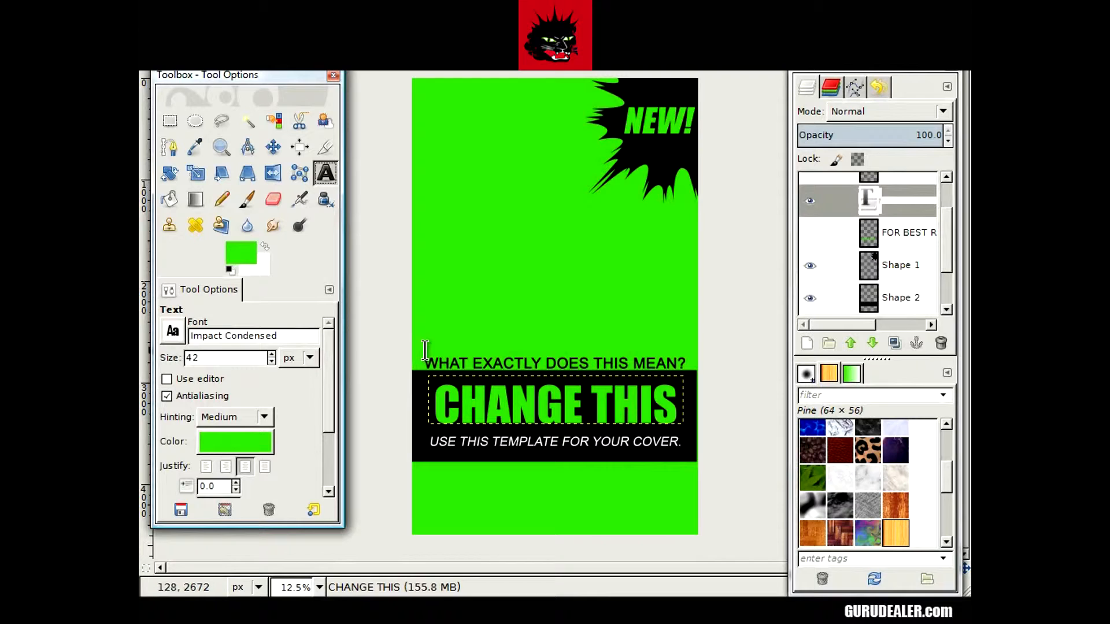
pyautogui.moveTo(422, 347); pyautogui.dragTo(694, 377)
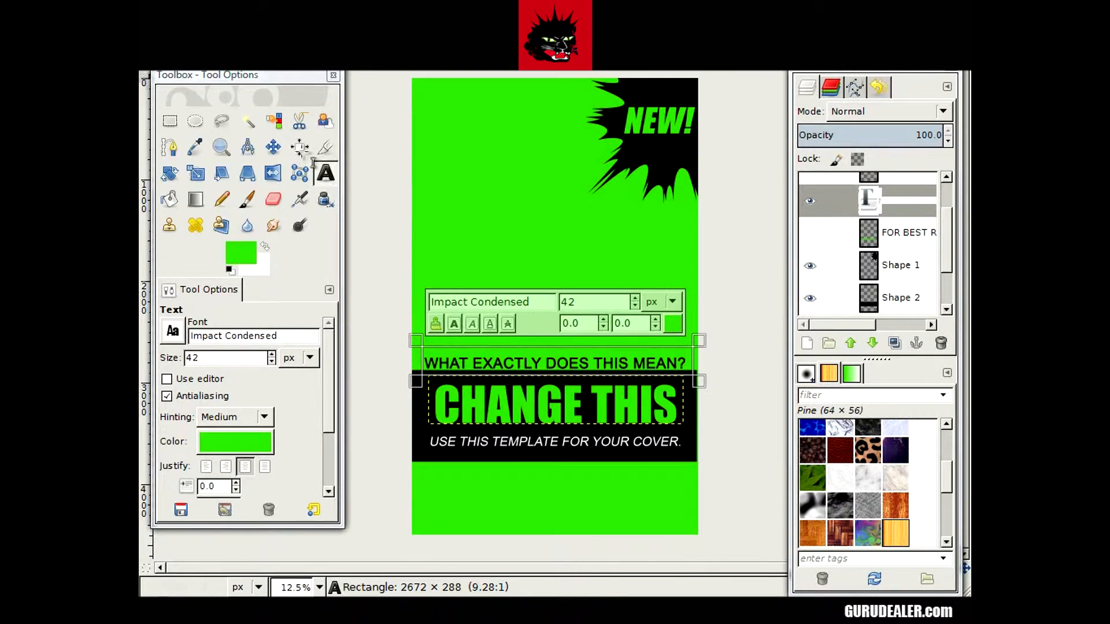
pyautogui.click(563, 353)
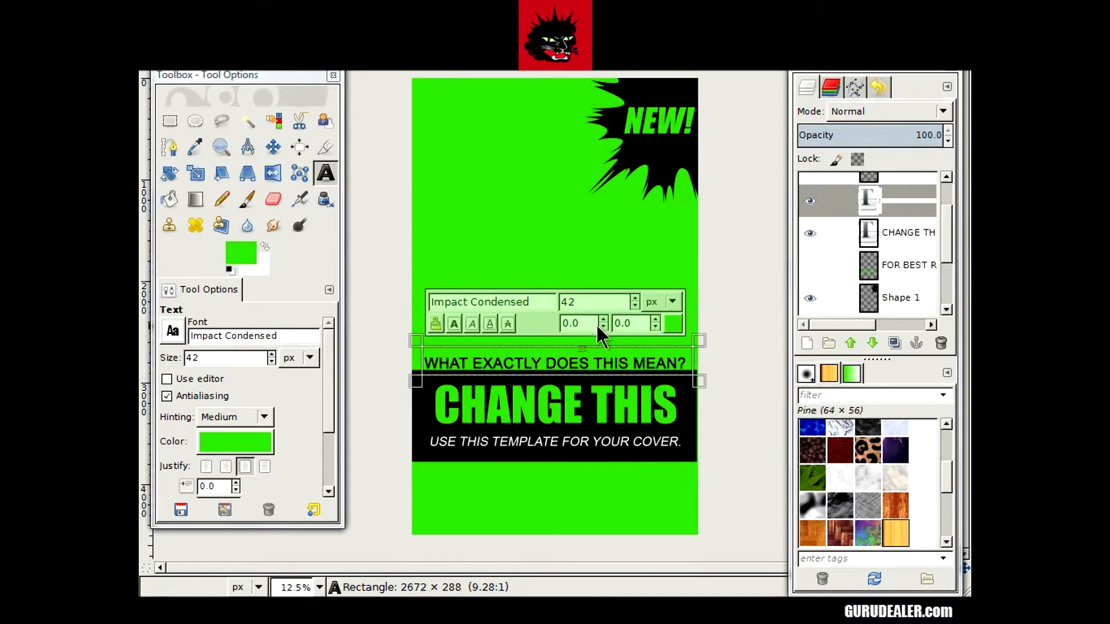
# Set the placeholder text's colour to black (000000) and its size to 124 px
pyautogui.click(235, 442)
pyautogui.click(280, 288)
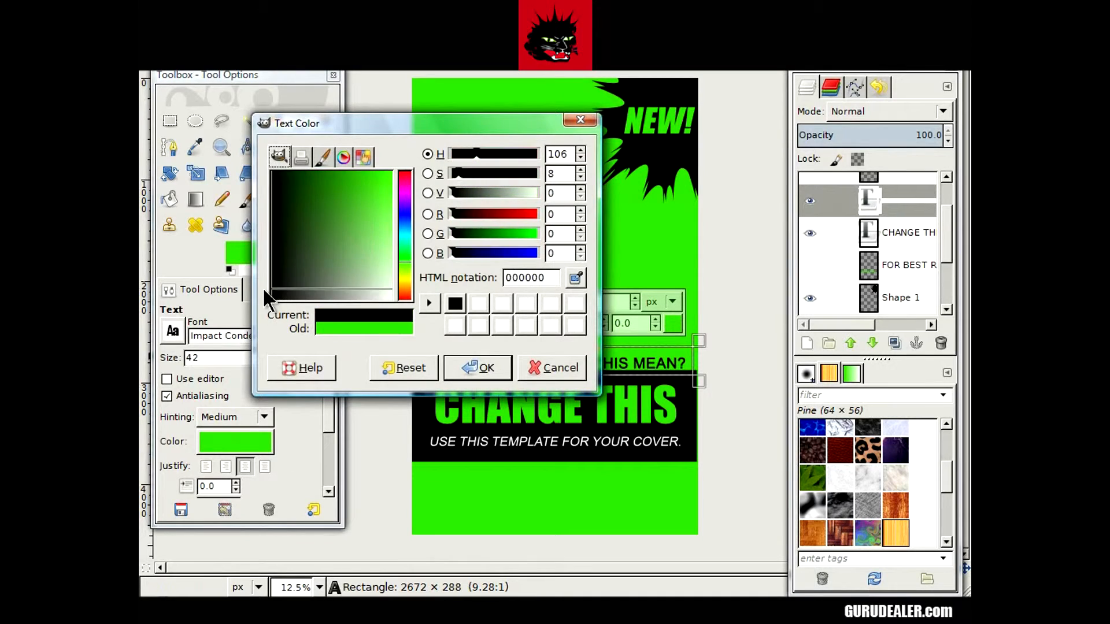
pyautogui.click(472, 364)
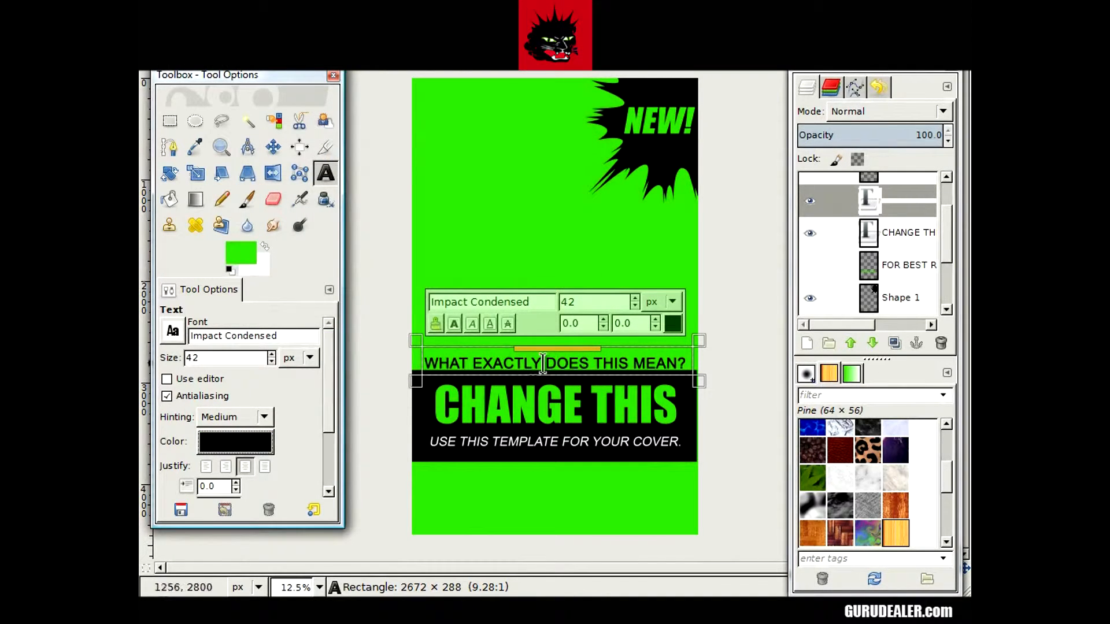
pyautogui.click(637, 296)
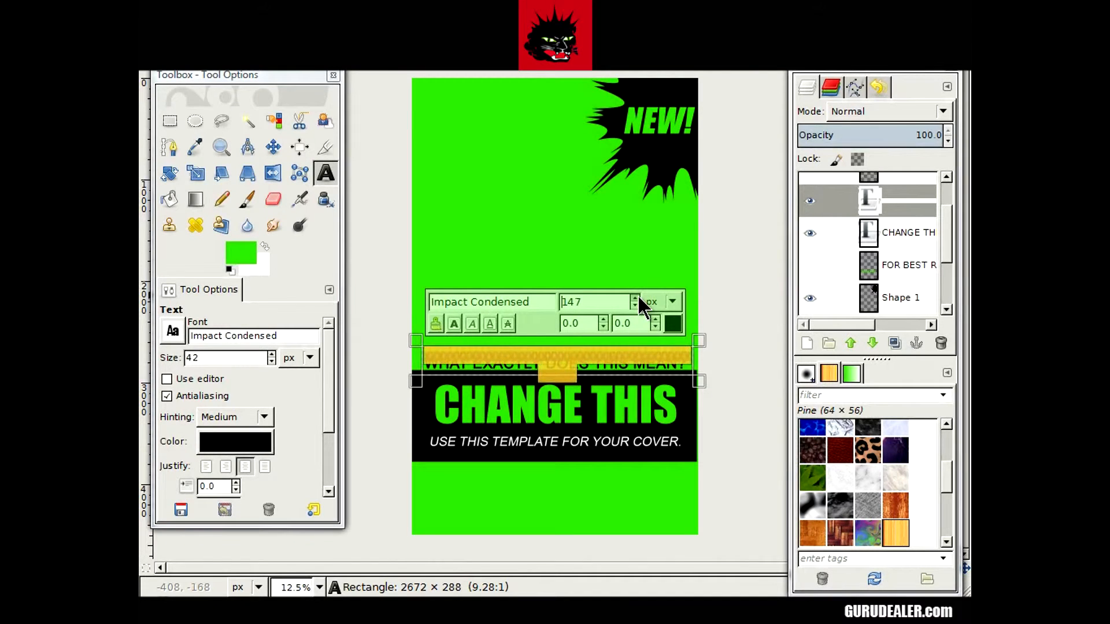
pyautogui.click(634, 305)
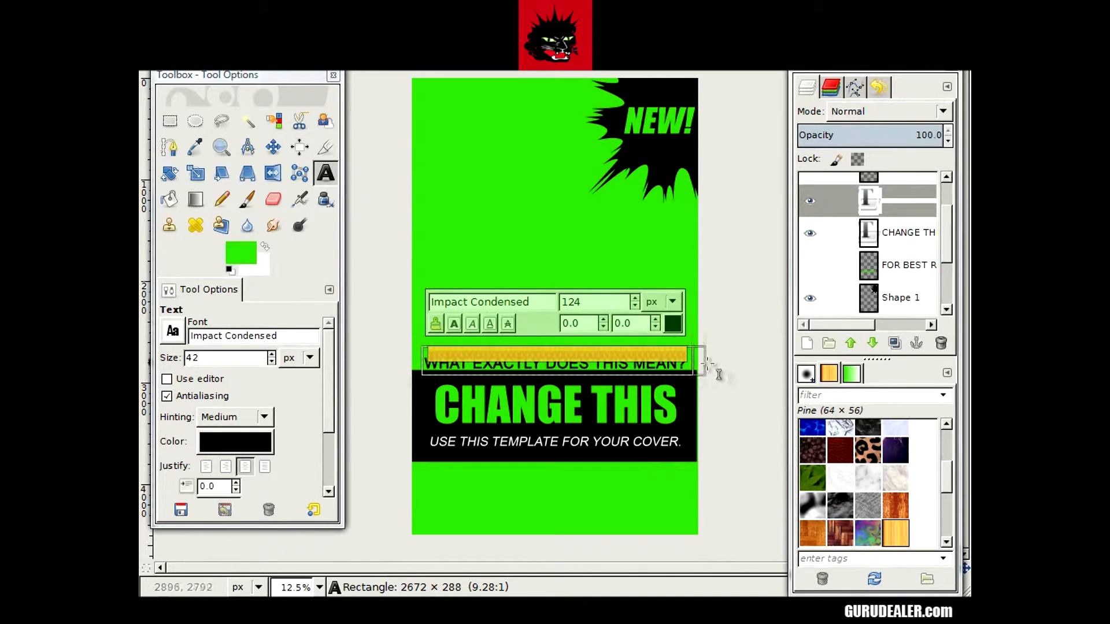
# Move the placeholder text layer down until it lines up with the original "WHAT EXACTLY DOES THIS MEAN?" line
pyautogui.click(272, 149)
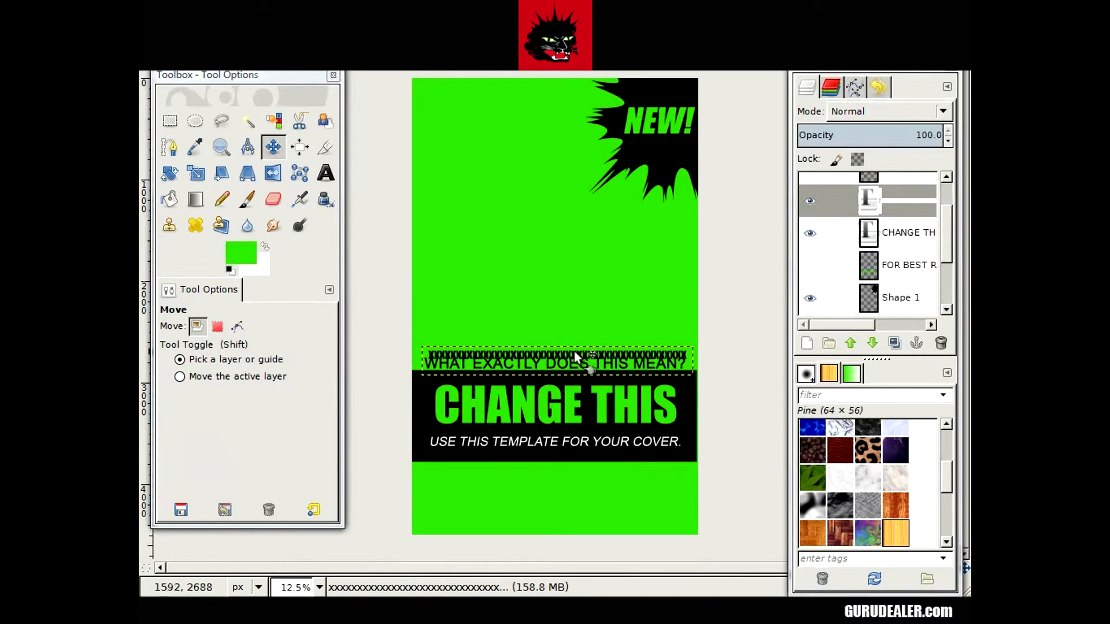
pyautogui.moveTo(572, 357); pyautogui.dragTo(565, 384)
pyautogui.press('Down')
pyautogui.press('Down')
pyautogui.press('Down')
pyautogui.press('Down')
pyautogui.press('Down')
pyautogui.press('Down')
pyautogui.press('Down')
pyautogui.press('Down')
pyautogui.press('Down')
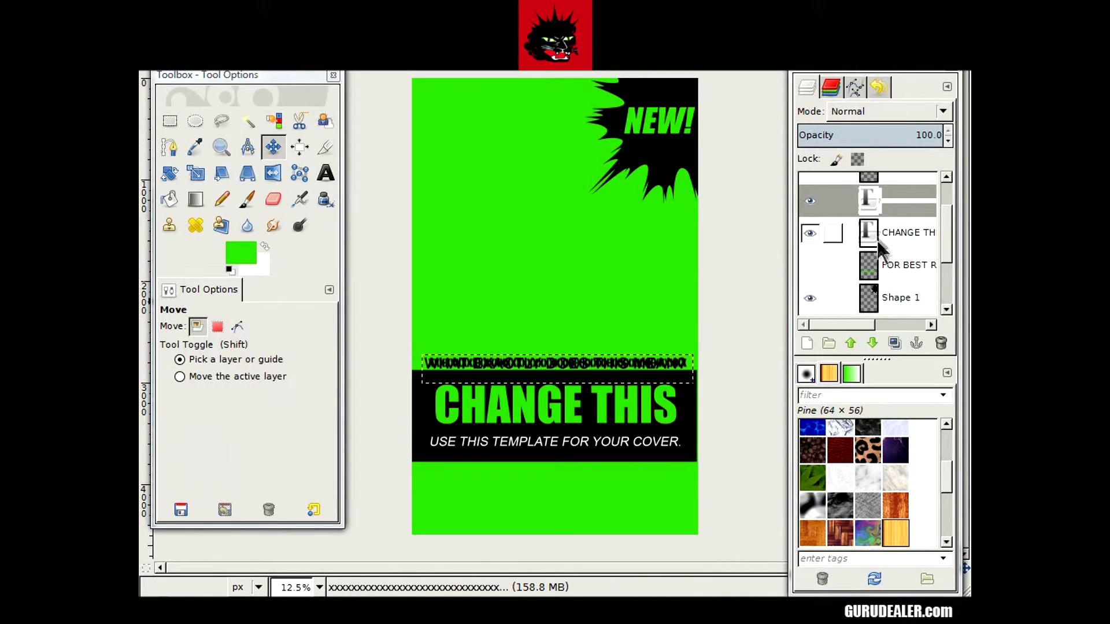
# Toggle the visibility of the text layers to identify the original subtitle, and hide the "What exactly" layer
pyautogui.scroll(2, 887, 231)
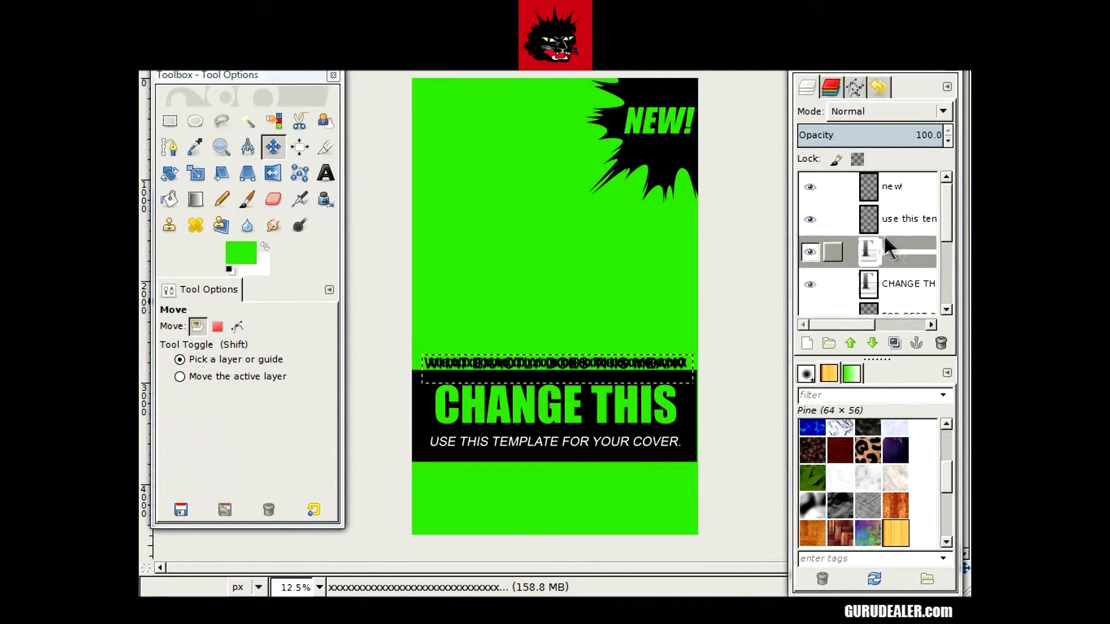
pyautogui.click(849, 229)
pyautogui.click(810, 226)
pyautogui.click(810, 223)
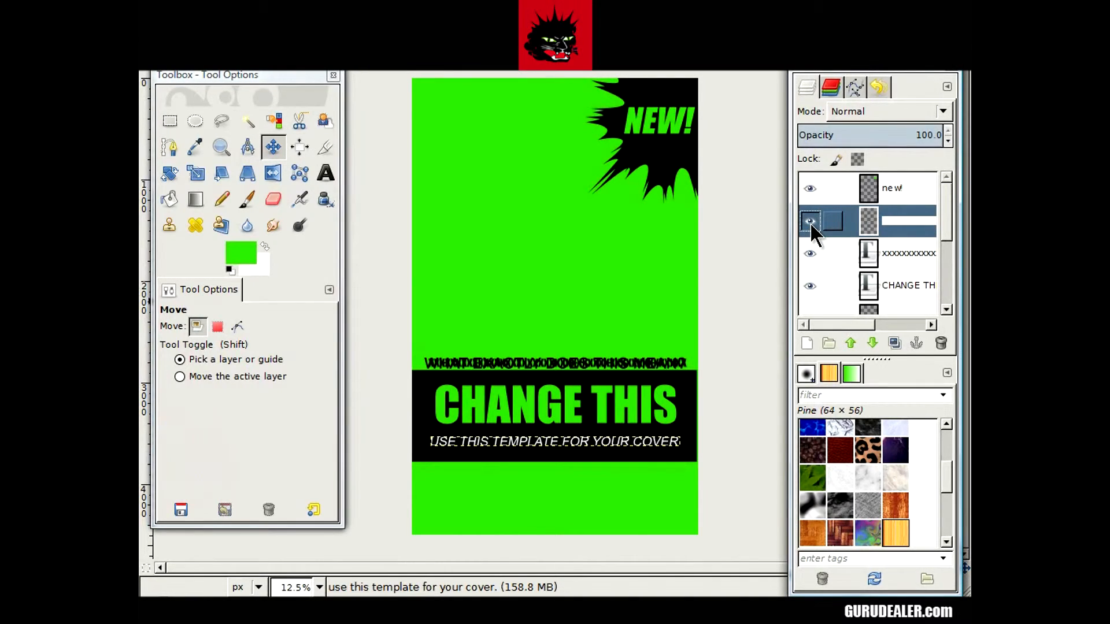
pyautogui.scroll(-1, 873, 250)
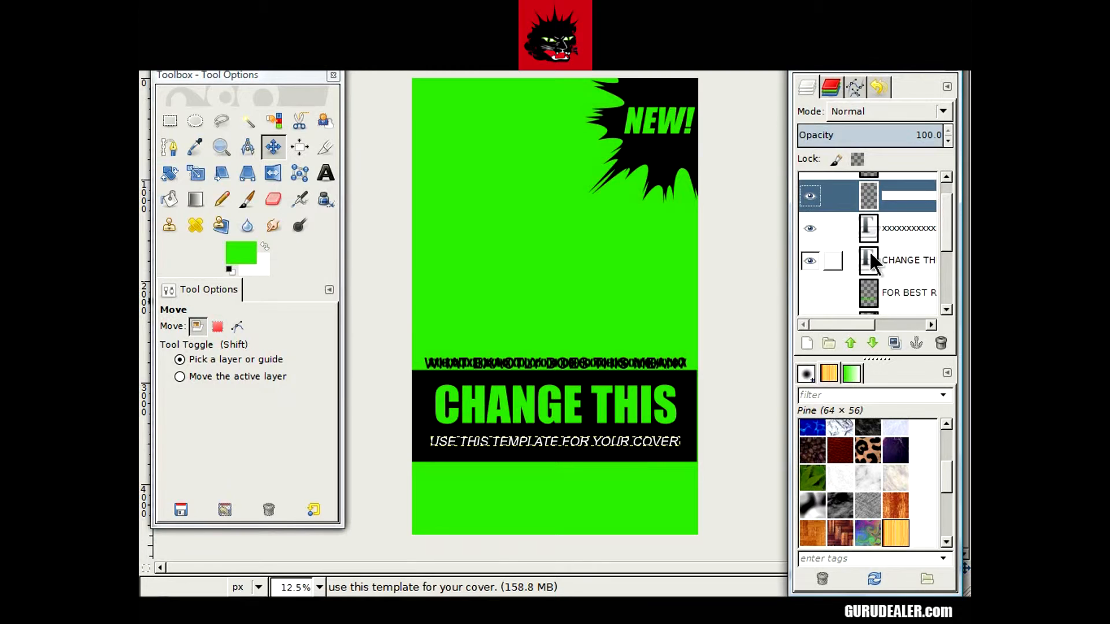
pyautogui.click(810, 228)
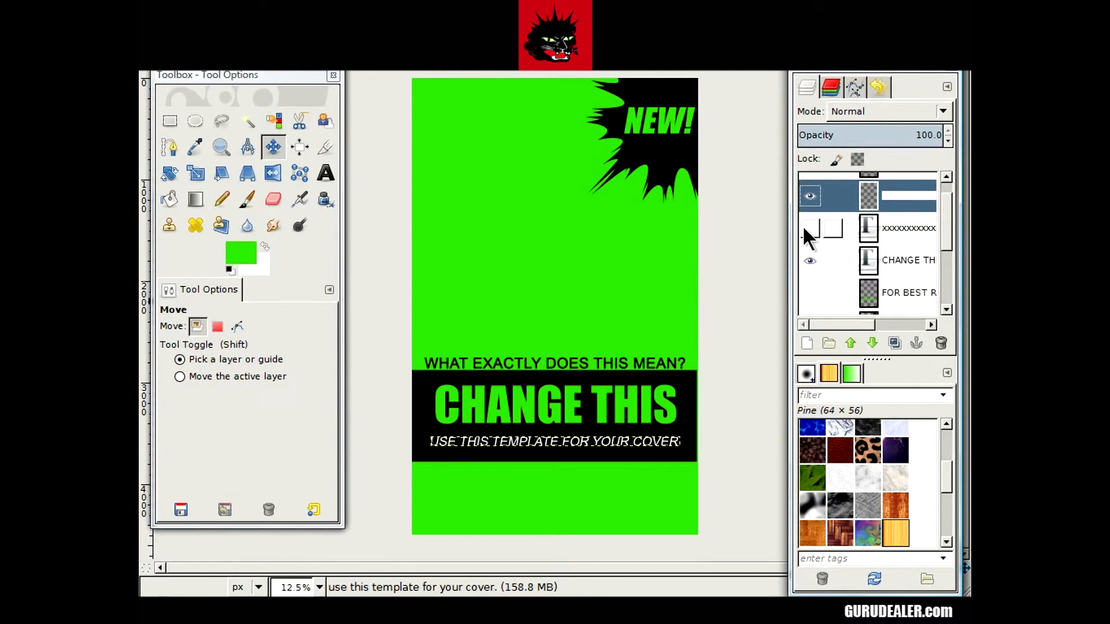
pyautogui.click(803, 226)
pyautogui.scroll(-2, 891, 272)
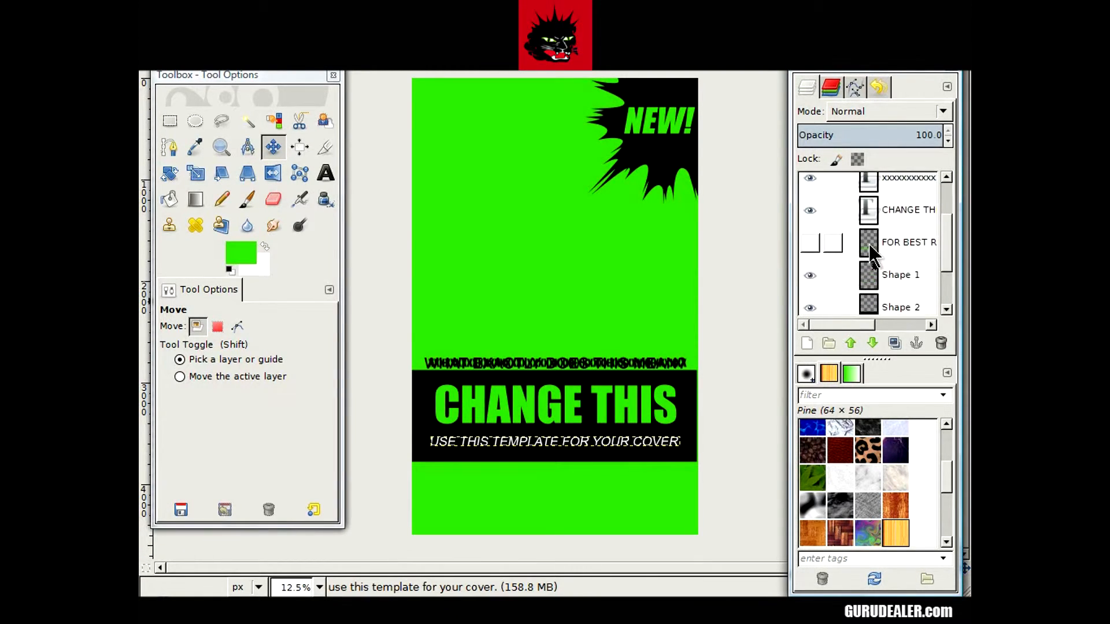
pyautogui.scroll(-2, 907, 287)
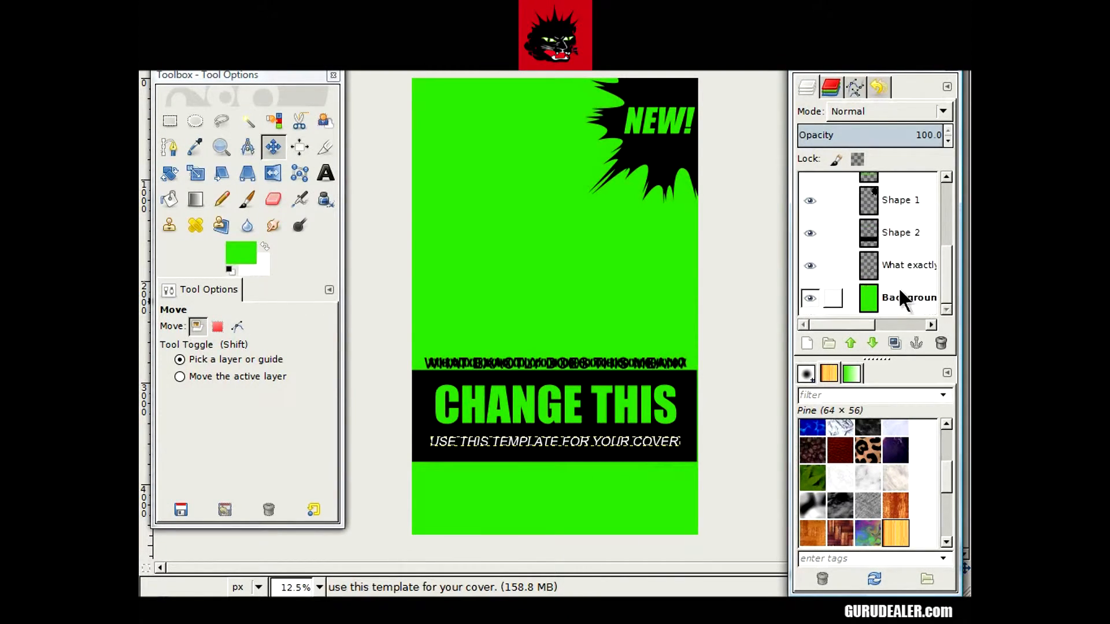
pyautogui.click(810, 265)
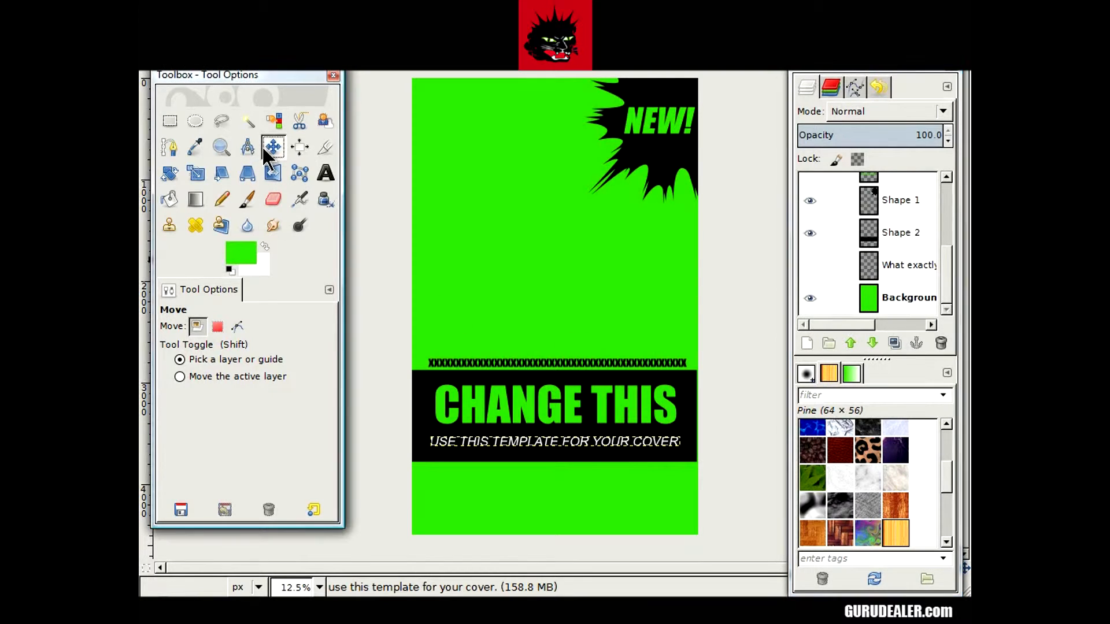
# Select the placeholder x text layer and nudge it slightly to the left
pyautogui.scroll(3, 909, 289)
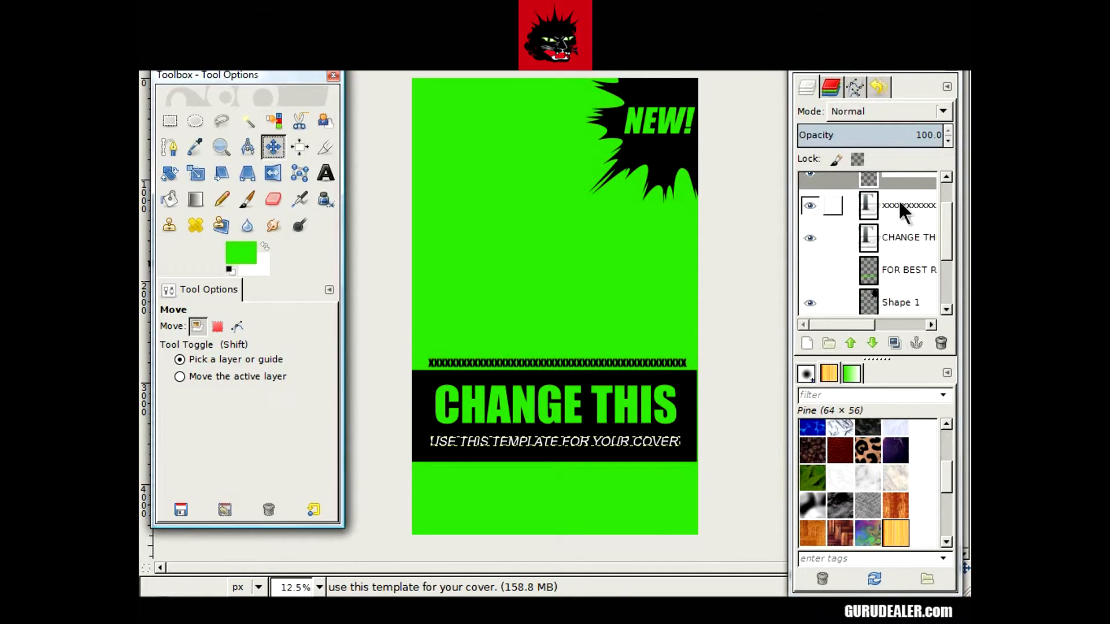
pyautogui.click(900, 205)
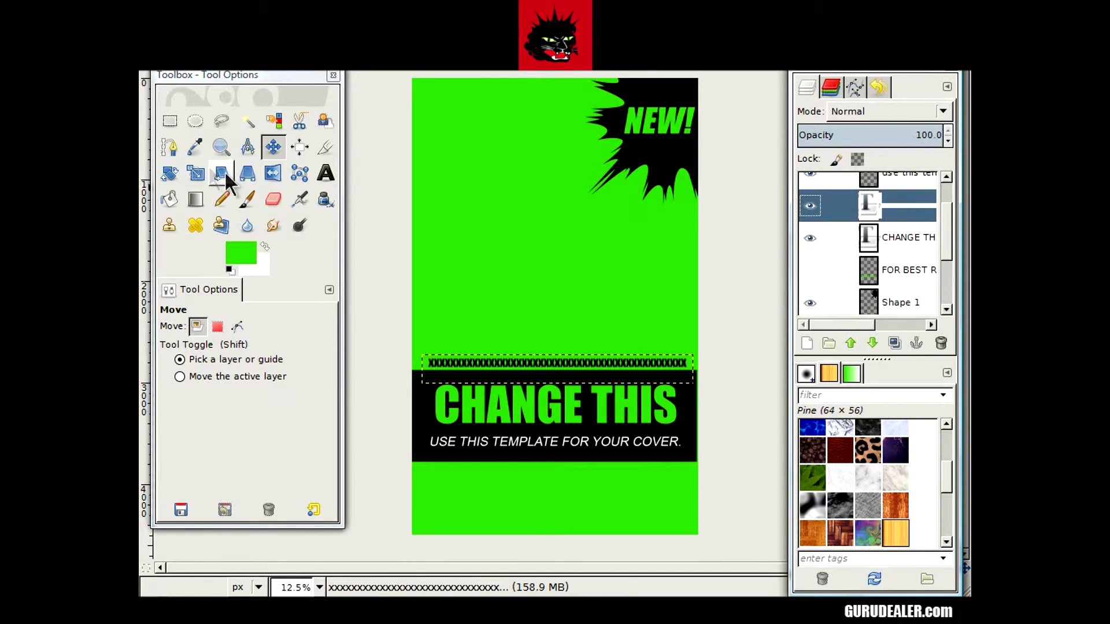
pyautogui.click(535, 363)
pyautogui.press('Left')
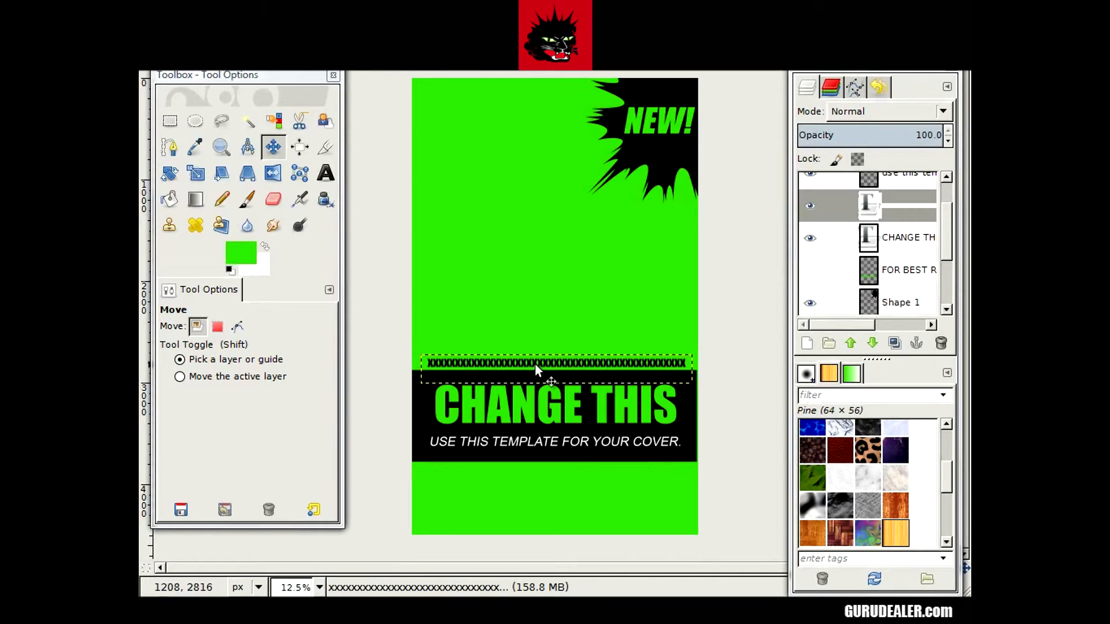
# Replace the placeholder x characters in the subtitle text layer with "PUT WHATEVER YOU WANT!!!"
pyautogui.click(326, 173)
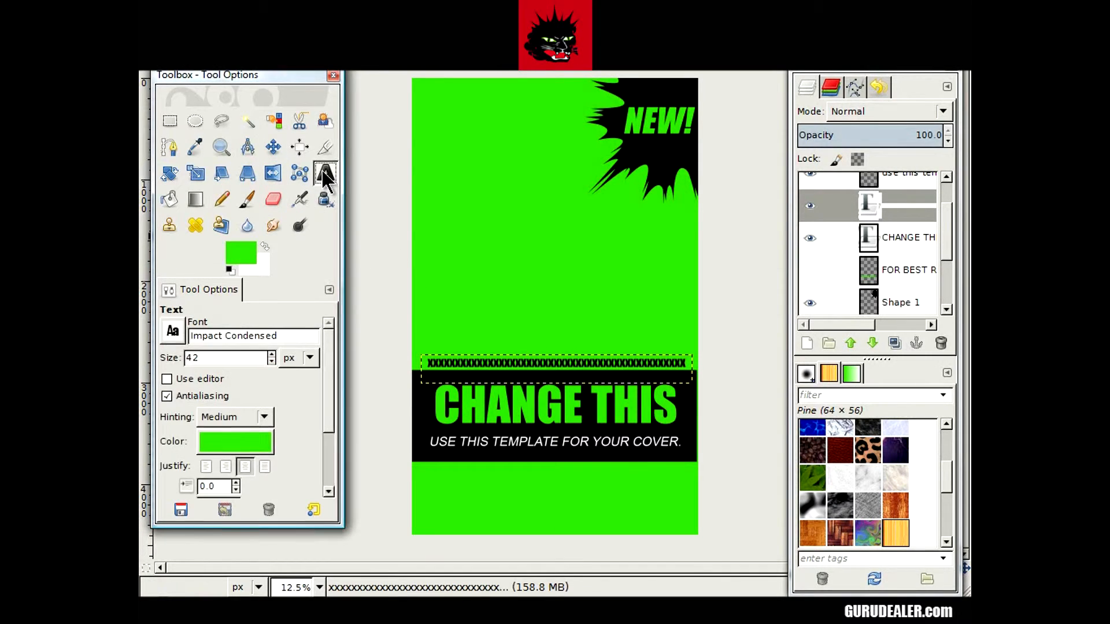
pyautogui.click(687, 364)
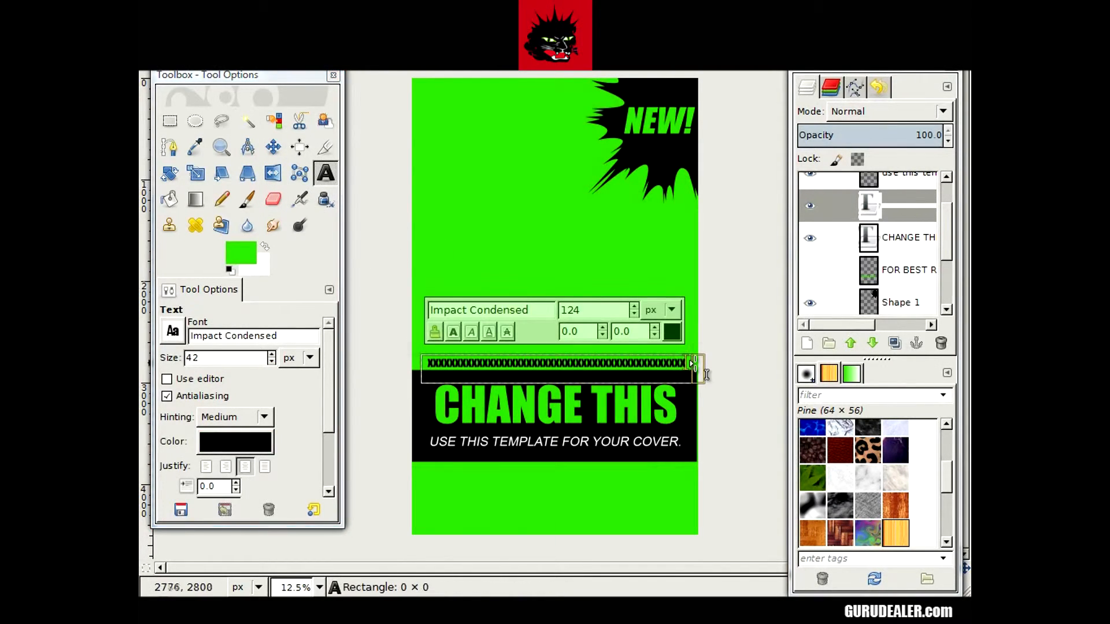
pyautogui.press('BackSpace')
pyautogui.press('BackSpace')
pyautogui.press('BackSpace')
pyautogui.press('BackSpace')
pyautogui.press('BackSpace')
pyautogui.press('BackSpace')
pyautogui.press('BackSpace')
pyautogui.press('BackSpace')
pyautogui.press('BackSpace')
pyautogui.press('BackSpace')
pyautogui.press('BackSpace')
pyautogui.press('BackSpace')
pyautogui.press('BackSpace')
pyautogui.press('BackSpace')
pyautogui.press('BackSpace')
pyautogui.press('BackSpace')
pyautogui.press('BackSpace')
pyautogui.press('BackSpace')
pyautogui.press('BackSpace')
pyautogui.press('BackSpace')
pyautogui.press('BackSpace')
pyautogui.press('BackSpace')
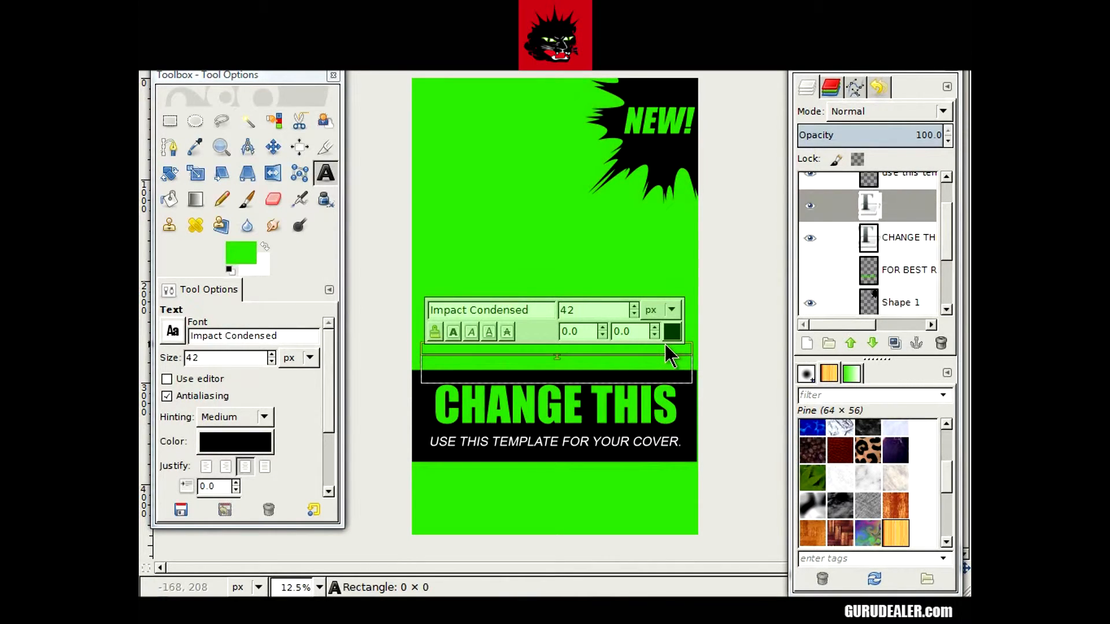
pyautogui.write('MAKHATEVER YOU YOU WAN')
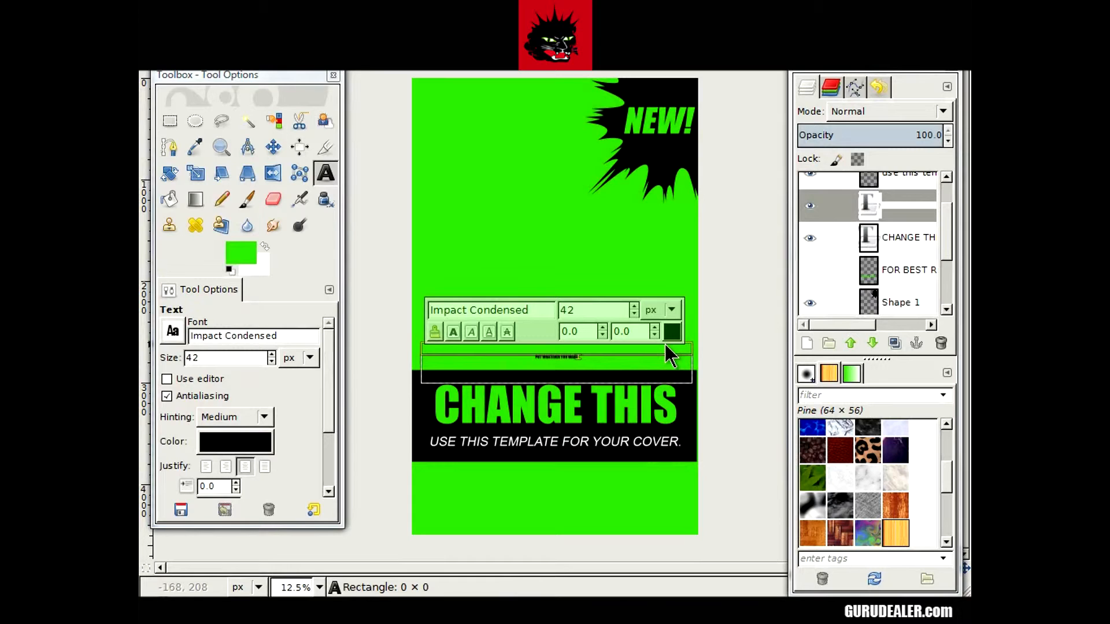
# Enlarge the whole "PUT WHATEVER YOU WANT!!!" text to 221 px
pyautogui.hotkey('ctrl', 'a')
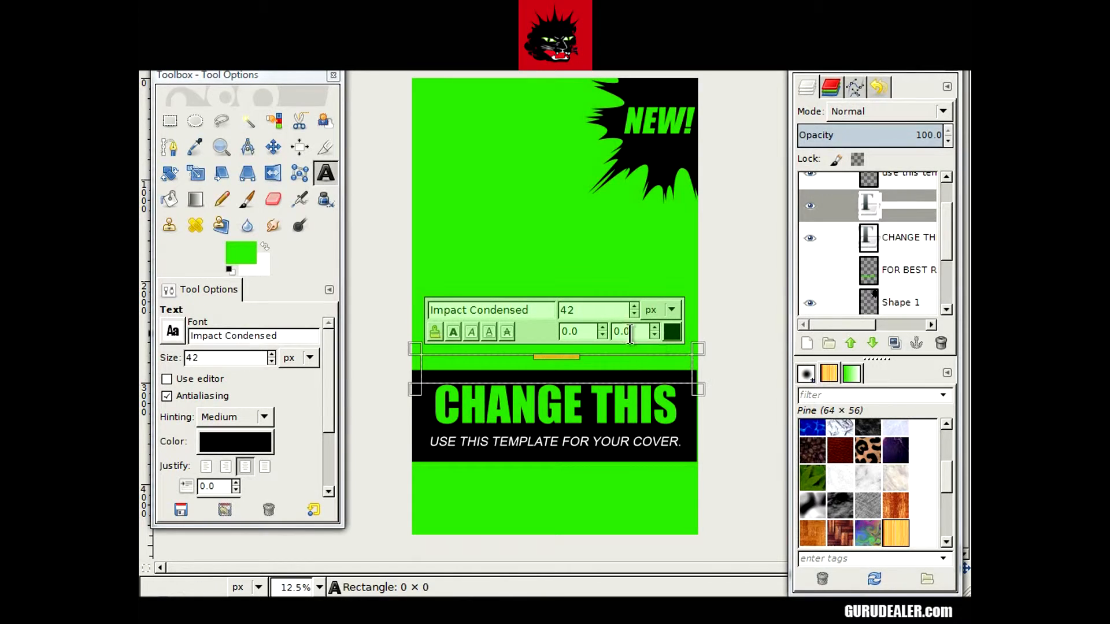
pyautogui.click(633, 306)
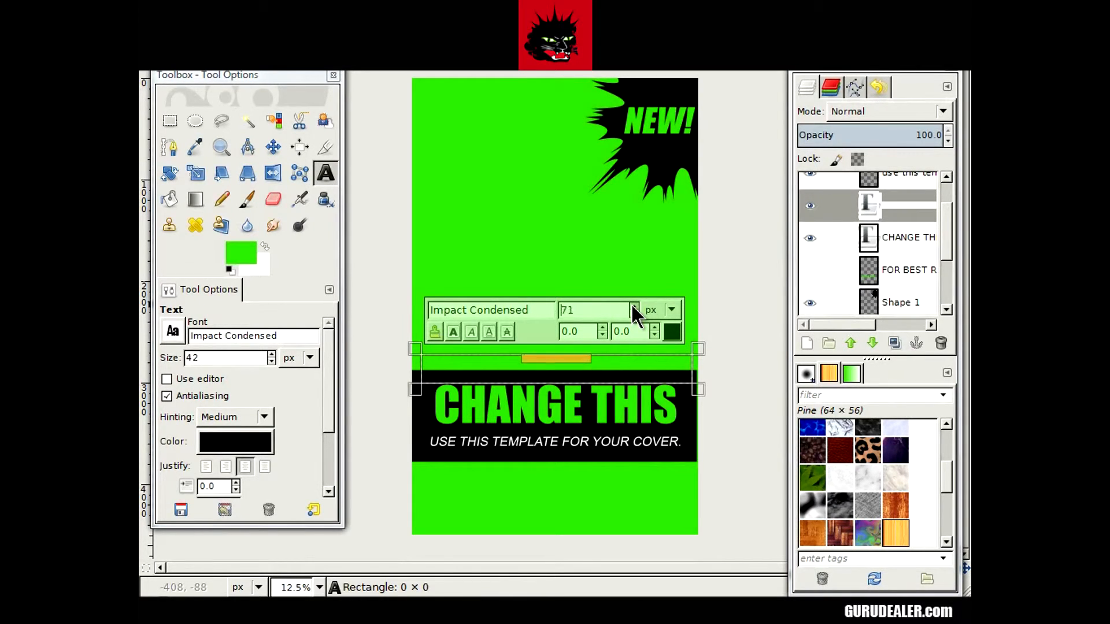
pyautogui.click(633, 307)
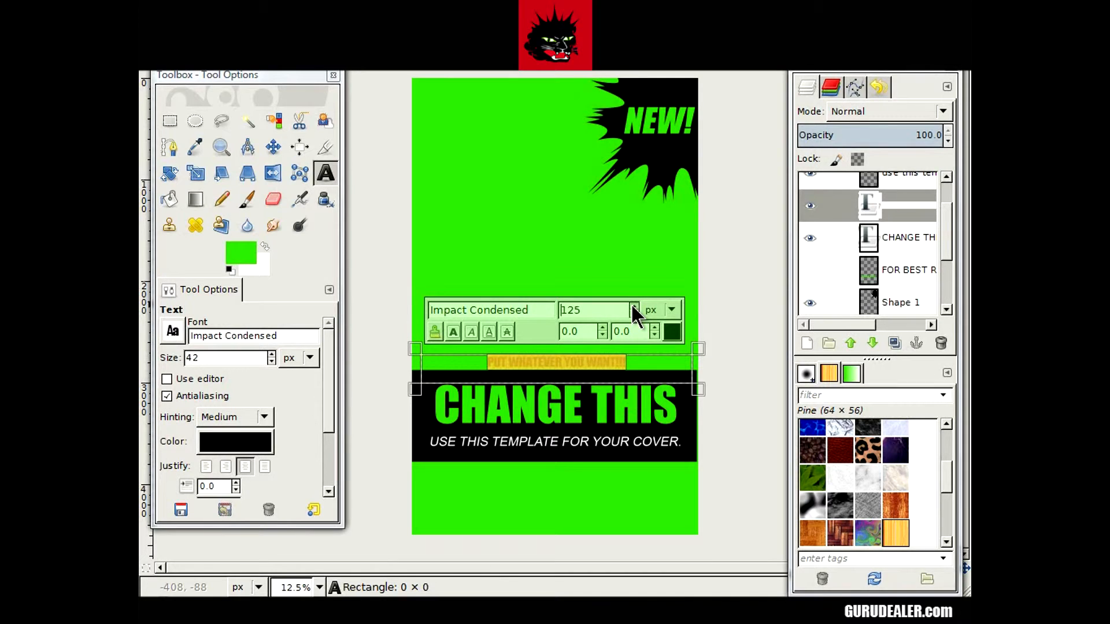
pyautogui.click(633, 306)
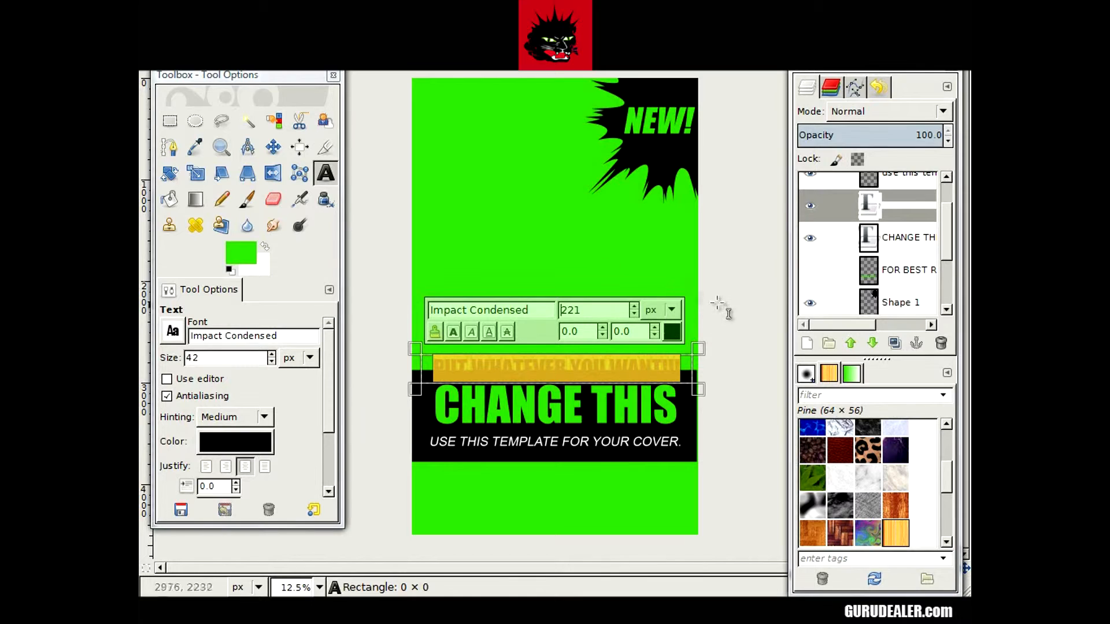
# Move the "PUT WHATEVER YOU WANT!!!" layer up so it sits just above the black band
pyautogui.click(273, 147)
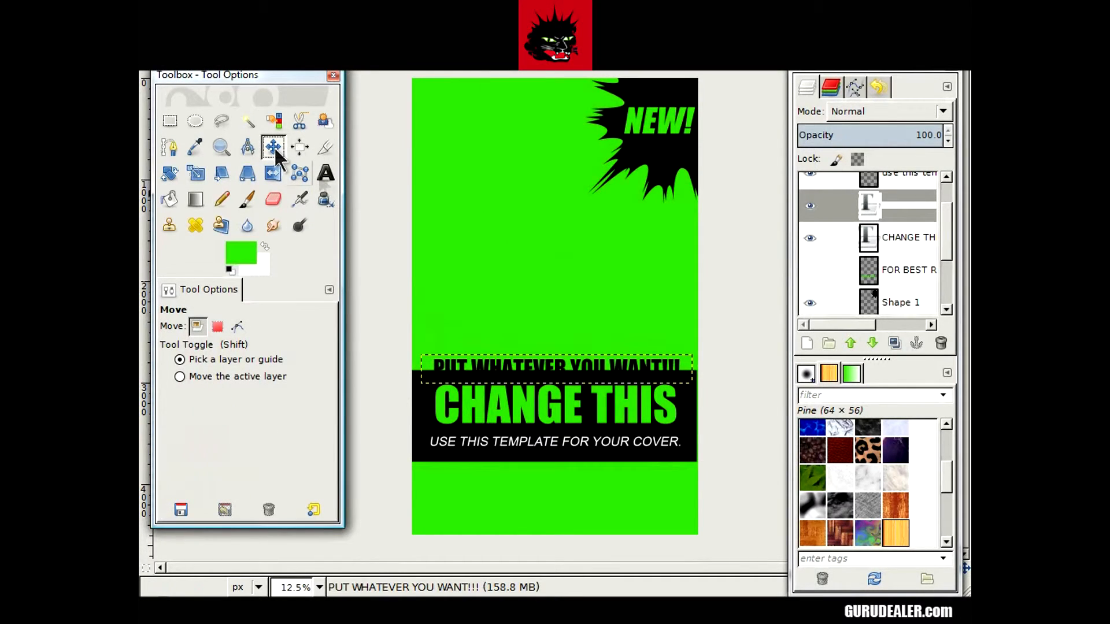
pyautogui.press('Up')
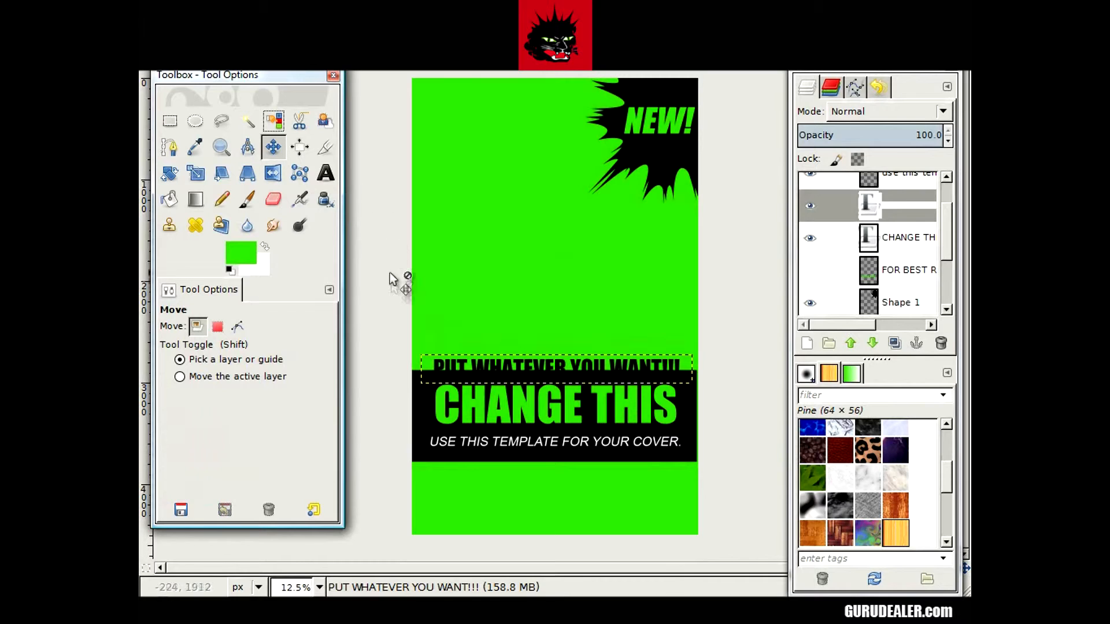
pyautogui.click(484, 371)
pyautogui.moveTo(484, 367)
pyautogui.mouseDown()
pyautogui.moveTo(509, 364)
pyautogui.moveTo(475, 370)
pyautogui.mouseUp()
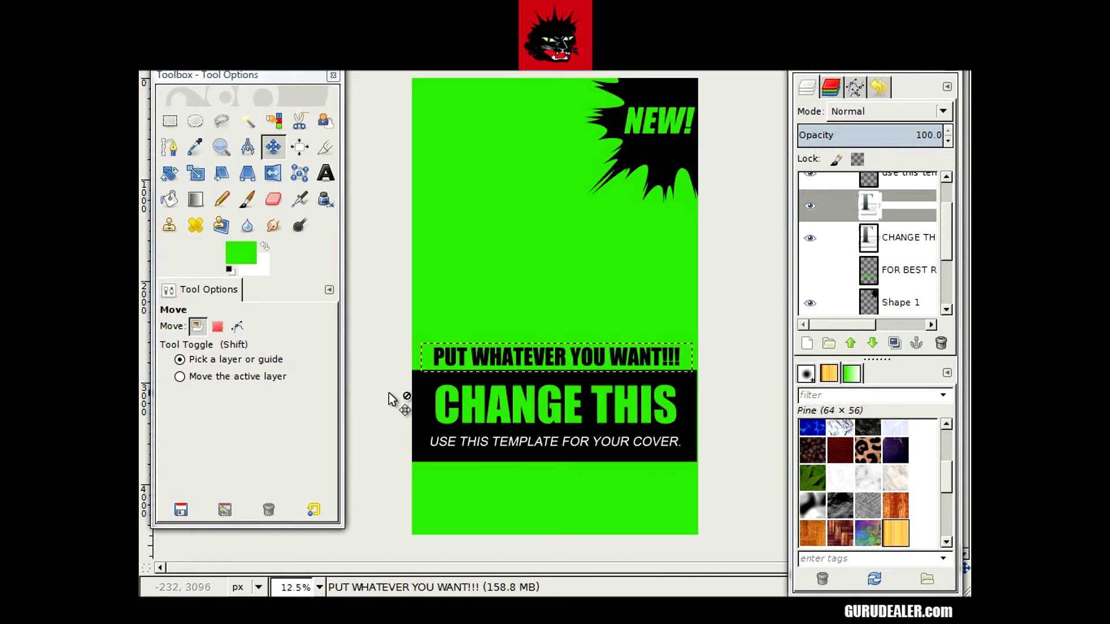
# Export the finished cover to the Desktop as a JPEG image and open the exported file in the photo viewer
pyautogui.click(333, 78)
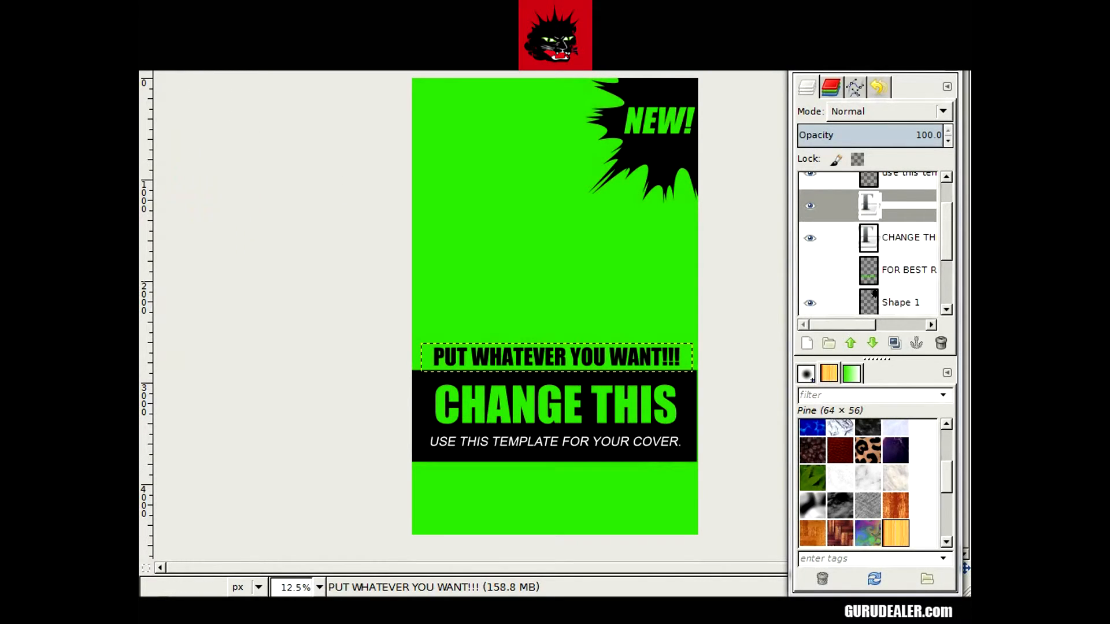
pyautogui.hotkey('alt', 'f')
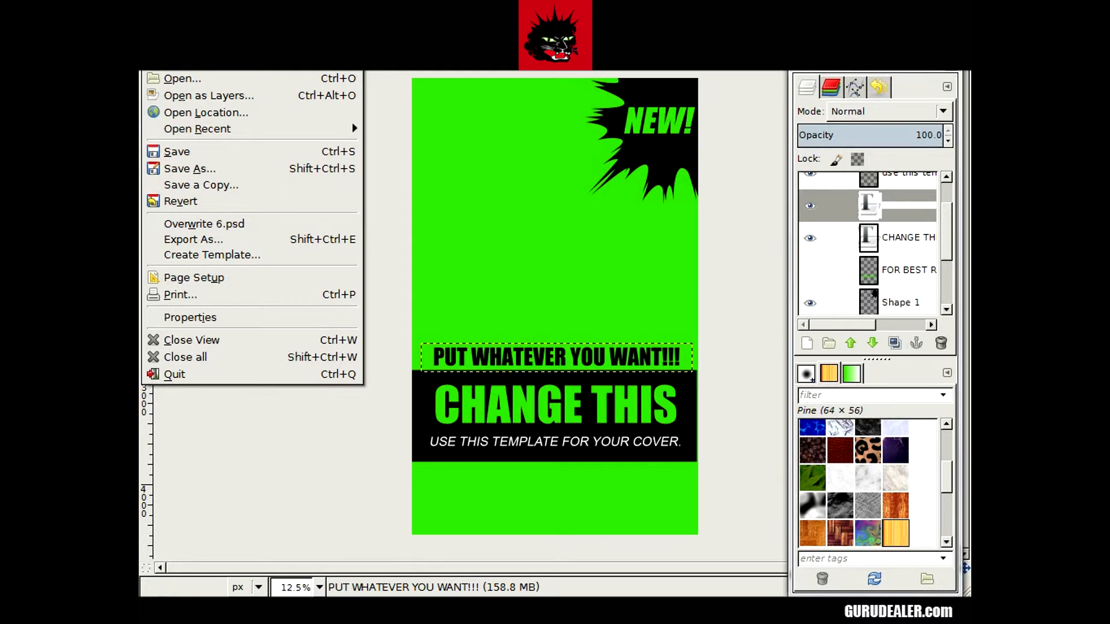
pyautogui.click(210, 237)
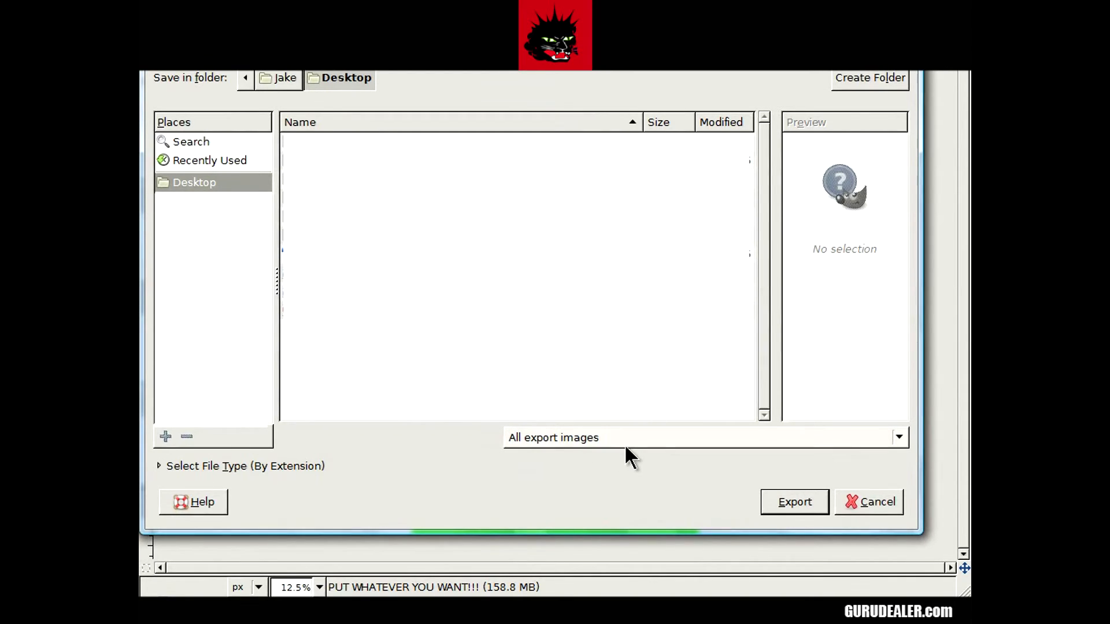
pyautogui.click(900, 438)
pyautogui.scroll(-5, 769, 454)
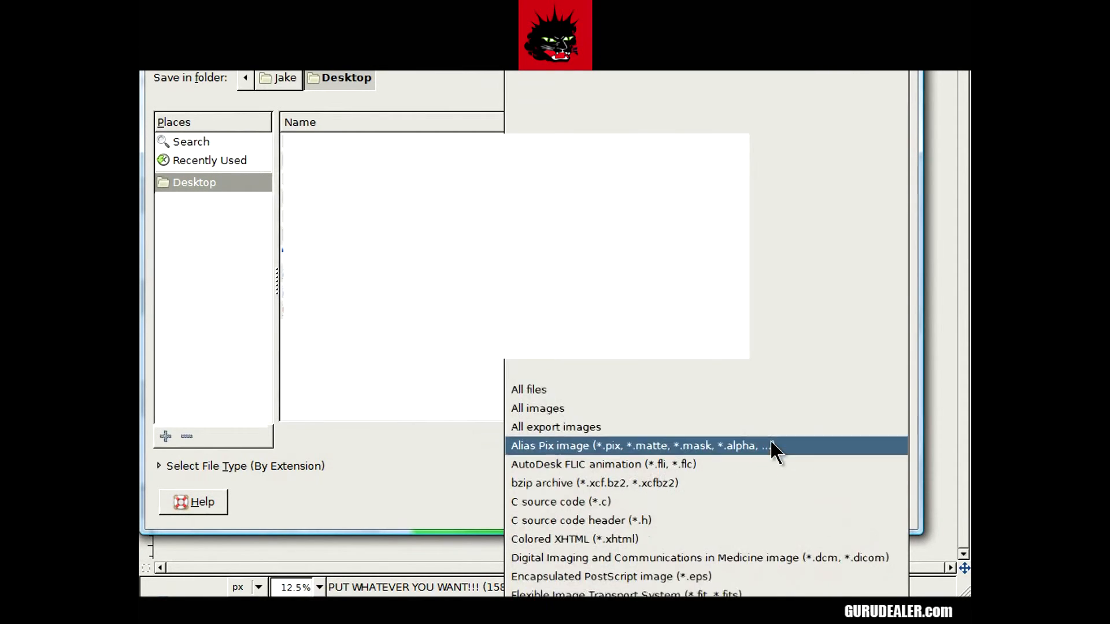
pyautogui.scroll(-5, 737, 452)
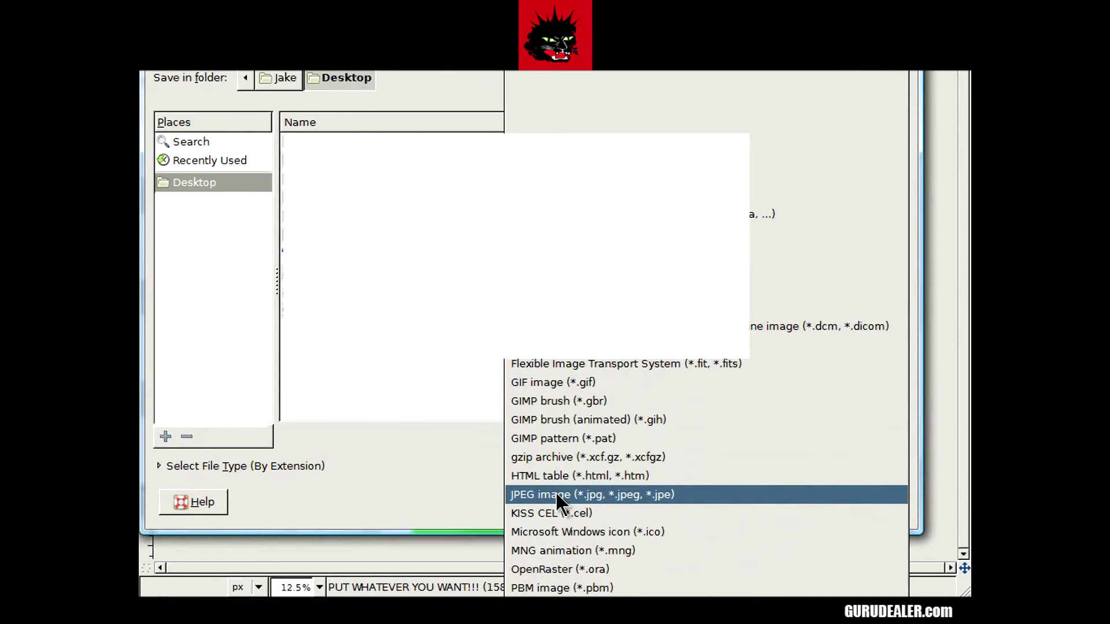
pyautogui.click(556, 495)
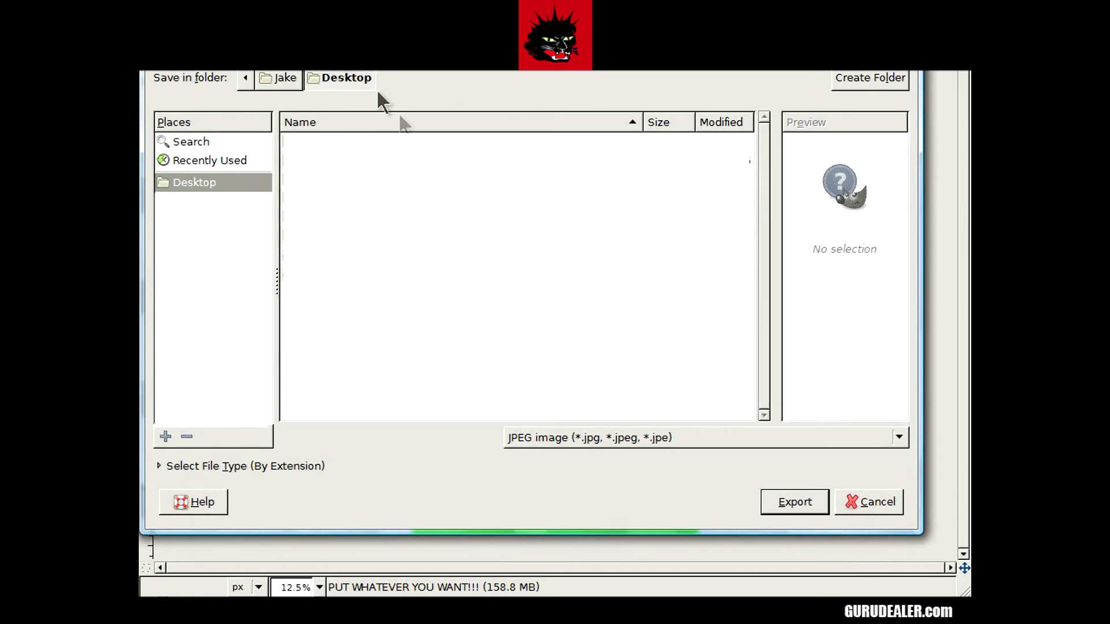
pyautogui.click(801, 500)
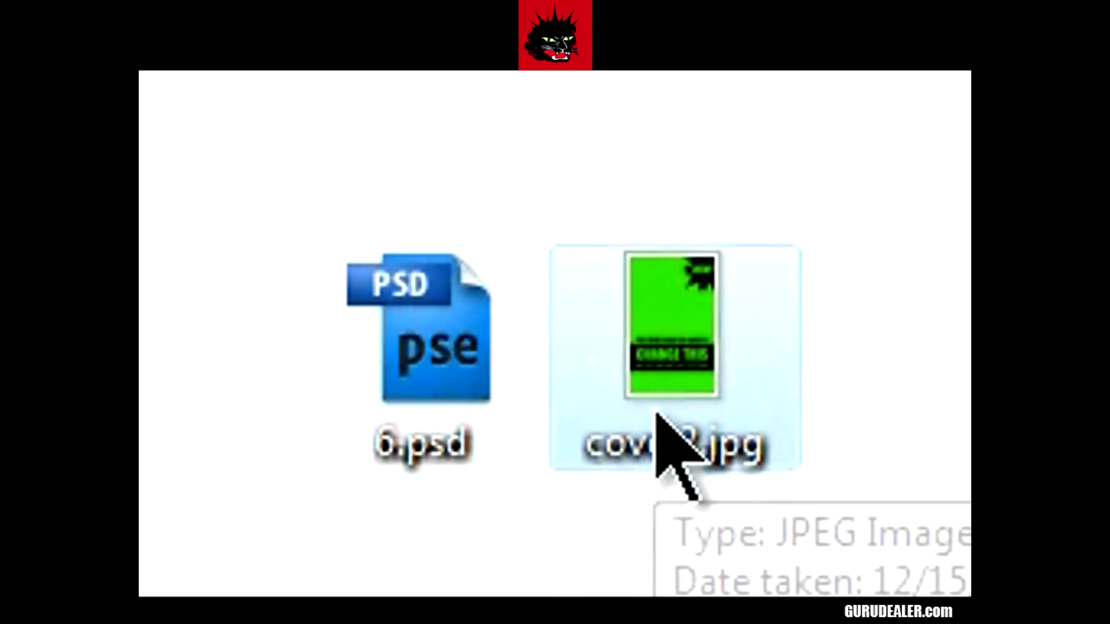
pyautogui.doubleClick(653, 375)
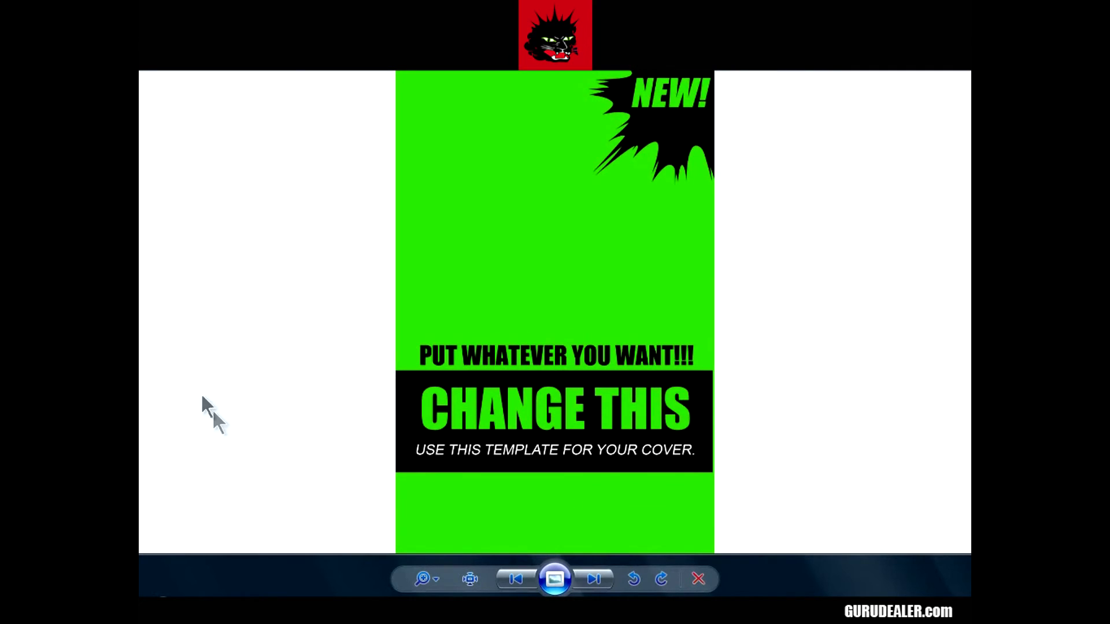